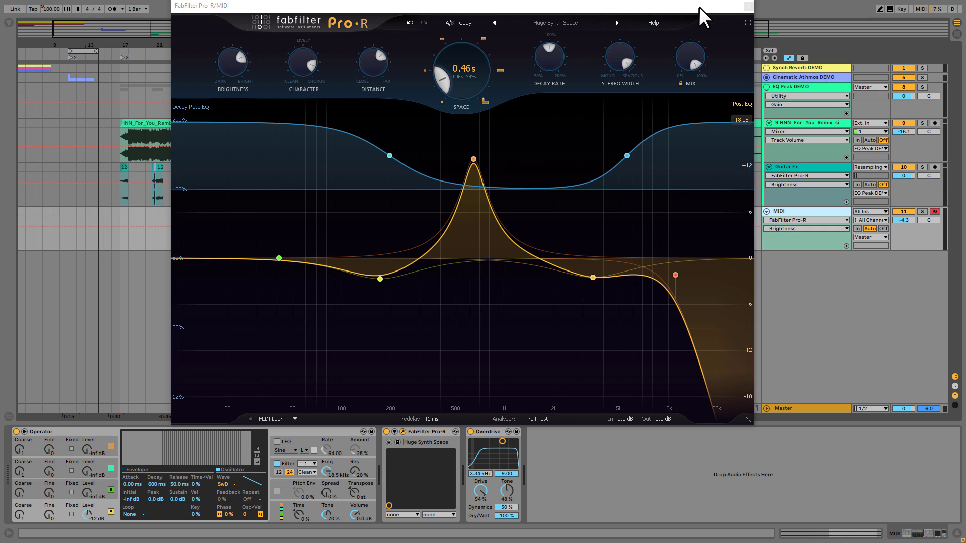
# Expand the reverb plugin to full screen and sweep the Space control between short and long, ending at about 1.31 s.
pyautogui.click(749, 23)
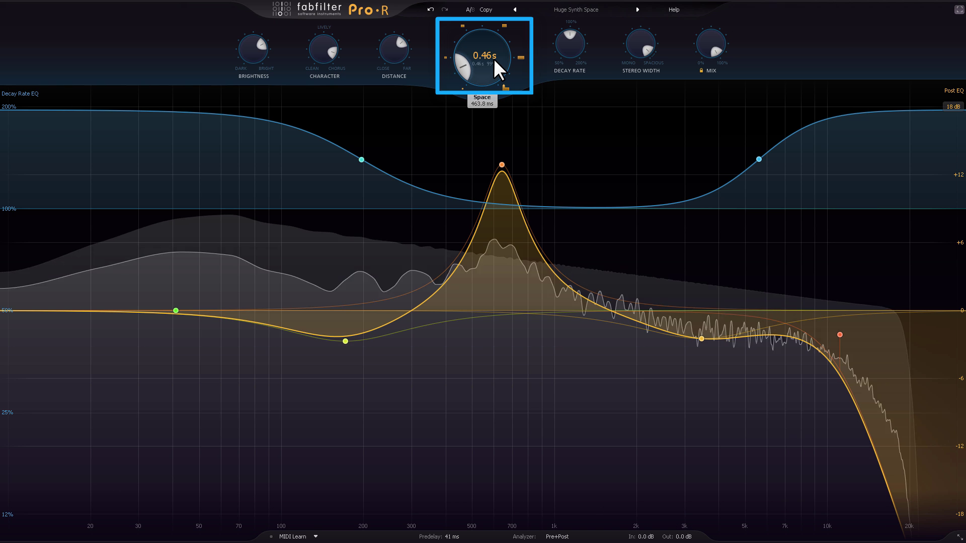
pyautogui.moveTo(494, 59); pyautogui.dragTo(481, 135)
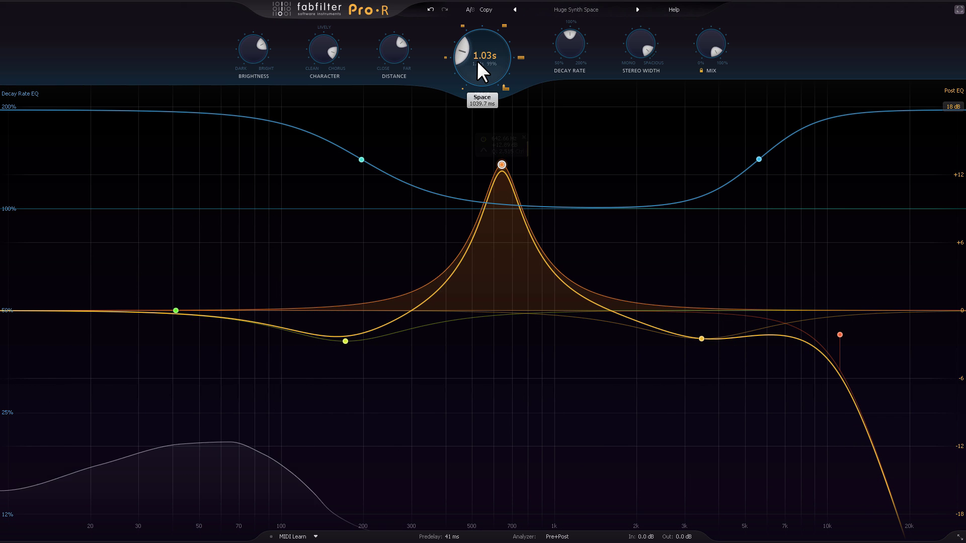
pyautogui.moveTo(478, 64)
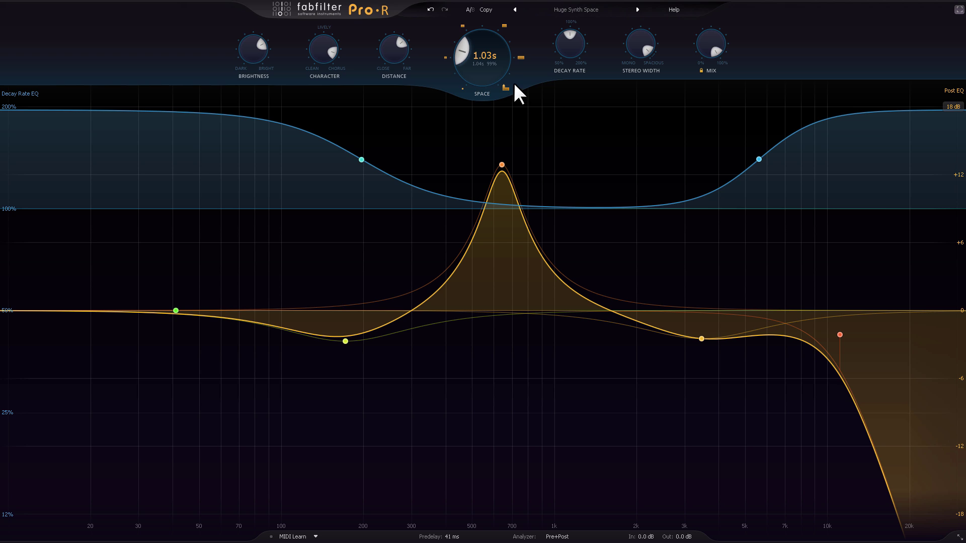
pyautogui.moveTo(501, 66); pyautogui.dragTo(517, 10)
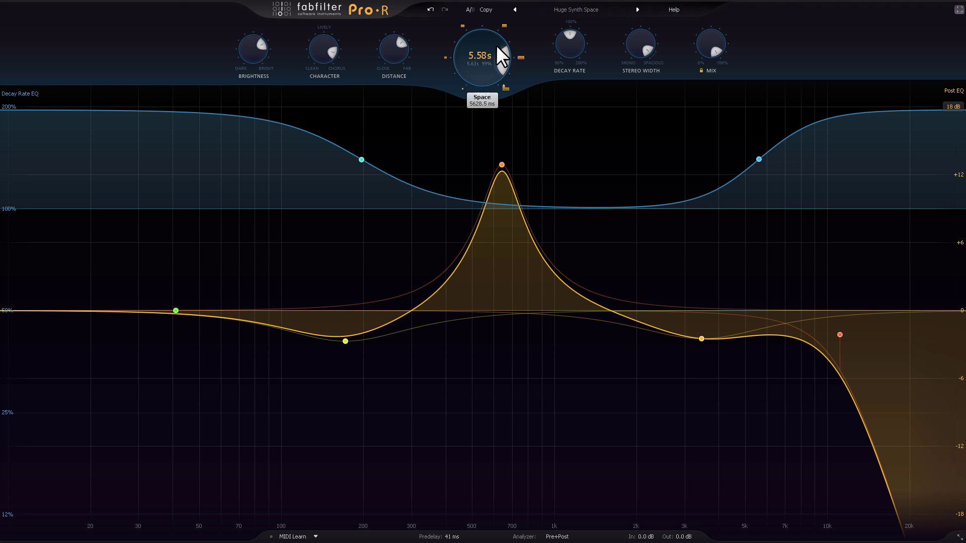
pyautogui.moveTo(494, 64); pyautogui.dragTo(485, 107)
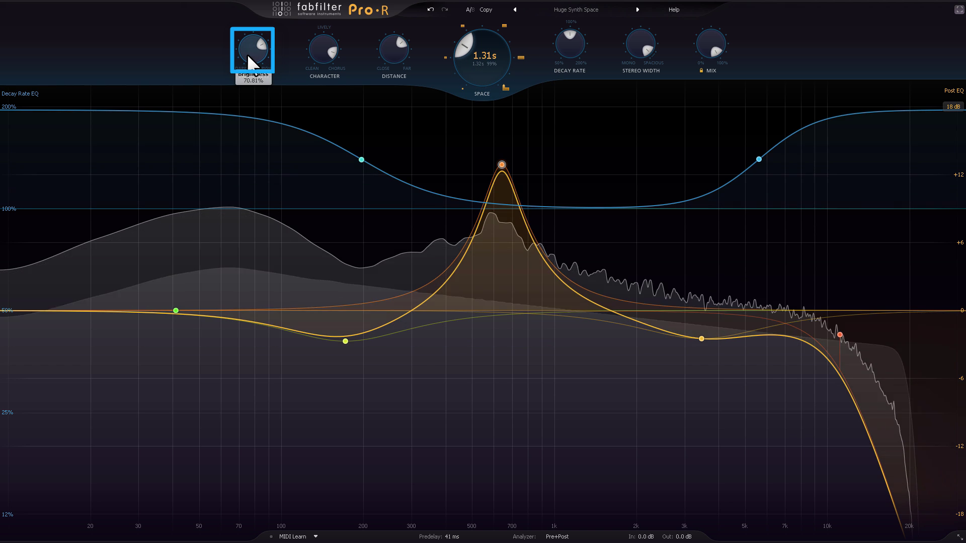
# Raise the reverb's Brightness slightly and lower its Character a little.
pyautogui.moveTo(247, 52)
pyautogui.mouseDown()
pyautogui.moveTo(260, 12)
pyautogui.moveTo(264, 139)
pyautogui.moveTo(265, 41)
pyautogui.mouseUp()
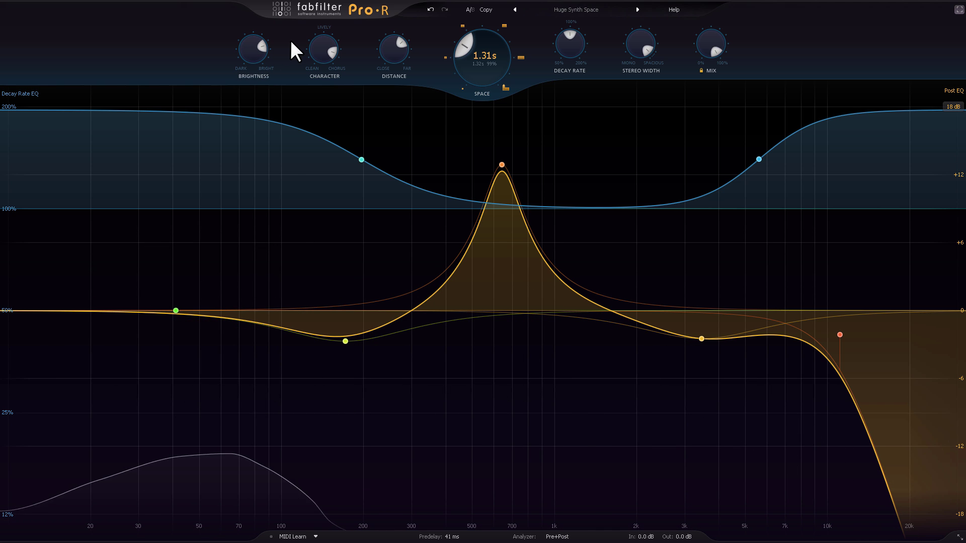
pyautogui.moveTo(321, 49)
pyautogui.moveTo(321, 50)
pyautogui.mouseDown()
pyautogui.moveTo(320, 151)
pyautogui.moveTo(327, 50)
pyautogui.mouseUp()
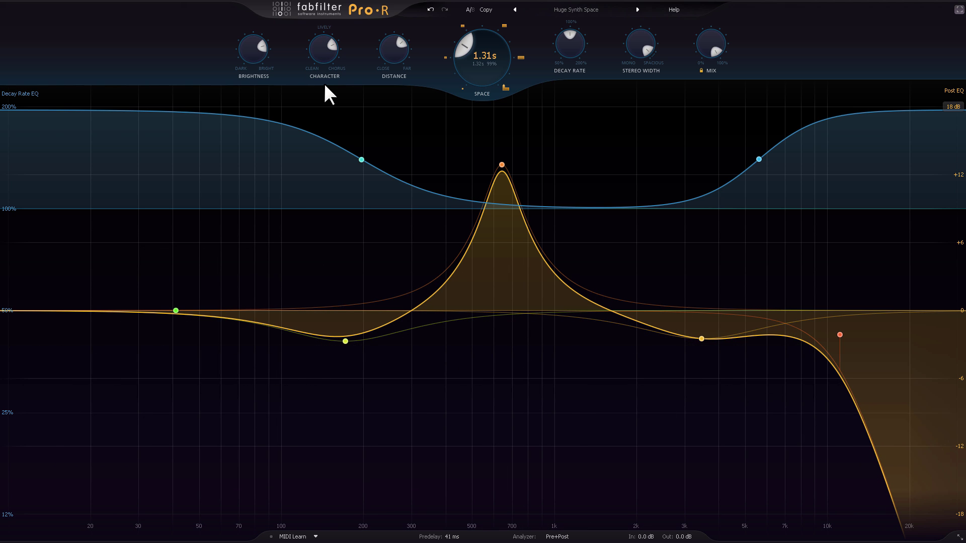
pyautogui.moveTo(319, 52); pyautogui.dragTo(319, 36)
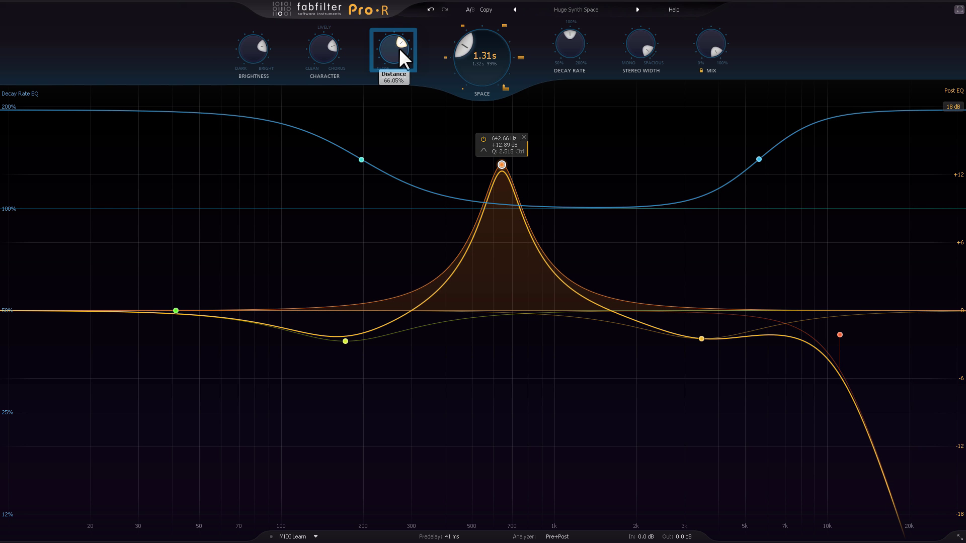
# Sweep the Distance control between 0% and its far end, leaving it at the maximum Far setting.
pyautogui.moveTo(400, 47)
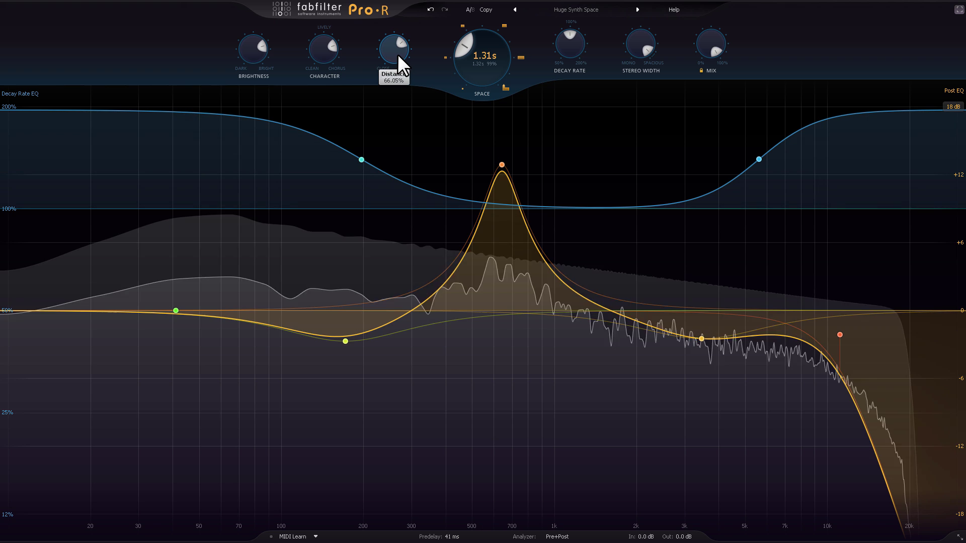
pyautogui.moveTo(397, 53); pyautogui.dragTo(397, 161)
pyautogui.moveTo(401, 83); pyautogui.dragTo(405, 4)
pyautogui.moveTo(391, 40)
pyautogui.mouseDown()
pyautogui.moveTo(400, 22)
pyautogui.moveTo(392, 71)
pyautogui.moveTo(434, 35)
pyautogui.mouseUp()
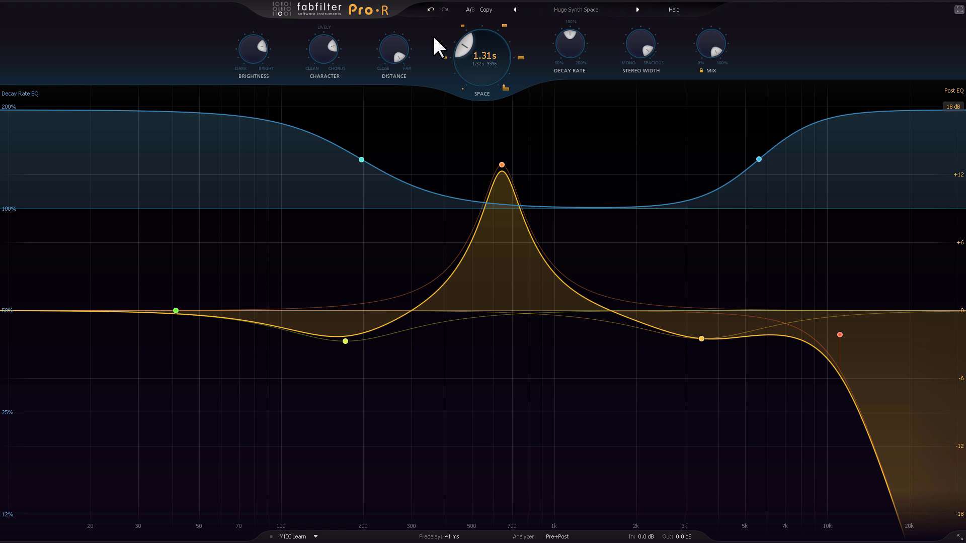
pyautogui.moveTo(397, 48); pyautogui.dragTo(393, 67)
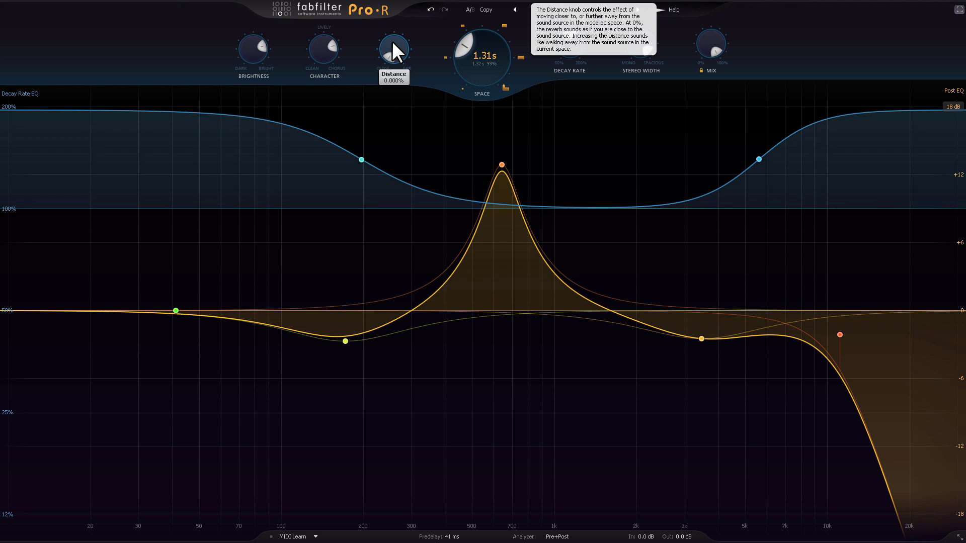
pyautogui.moveTo(403, 41)
pyautogui.mouseDown()
pyautogui.moveTo(387, 26)
pyautogui.moveTo(402, 33)
pyautogui.mouseUp()
pyautogui.moveTo(390, 51)
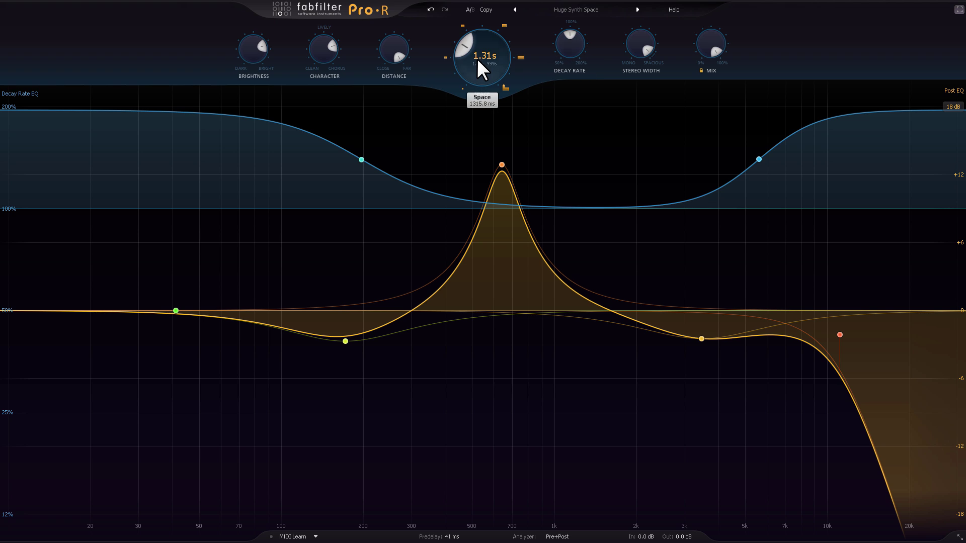
# Sweep the Decay Rate down to 50% and up to 200%.
pyautogui.moveTo(471, 64)
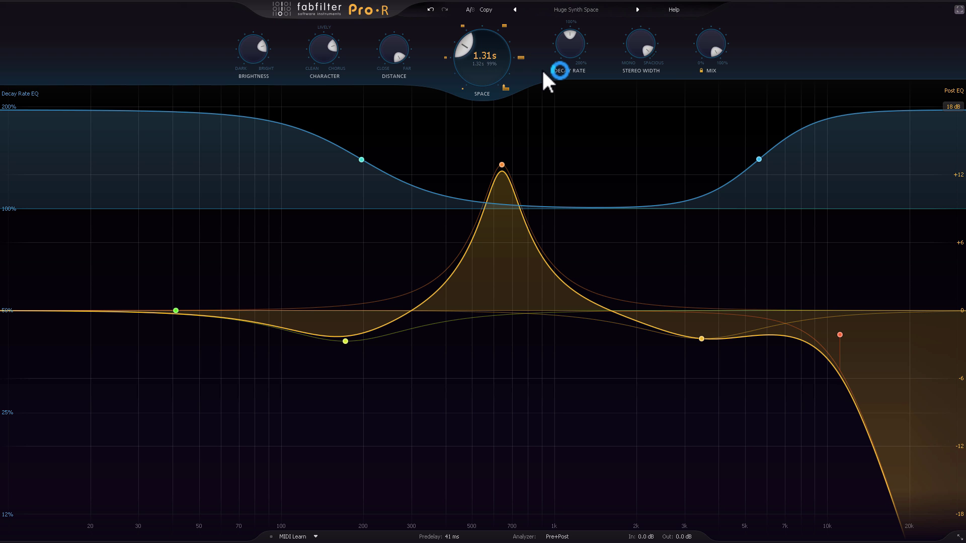
pyautogui.moveTo(568, 42)
pyautogui.mouseDown()
pyautogui.moveTo(580, 125)
pyautogui.moveTo(580, 45)
pyautogui.moveTo(577, 101)
pyautogui.moveTo(570, 43)
pyautogui.moveTo(579, 118)
pyautogui.moveTo(591, 101)
pyautogui.mouseUp()
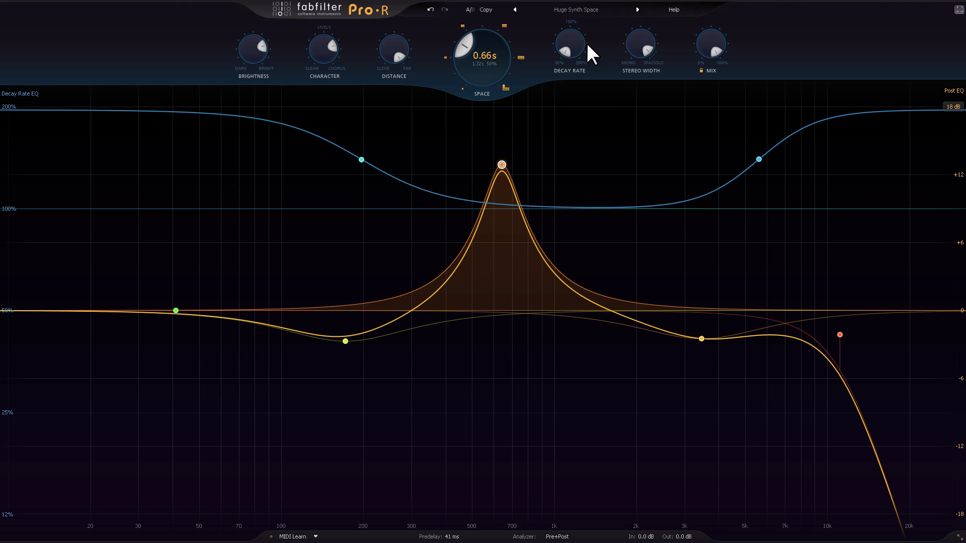
pyautogui.moveTo(572, 45); pyautogui.dragTo(584, 7)
pyautogui.moveTo(571, 47); pyautogui.dragTo(584, 26)
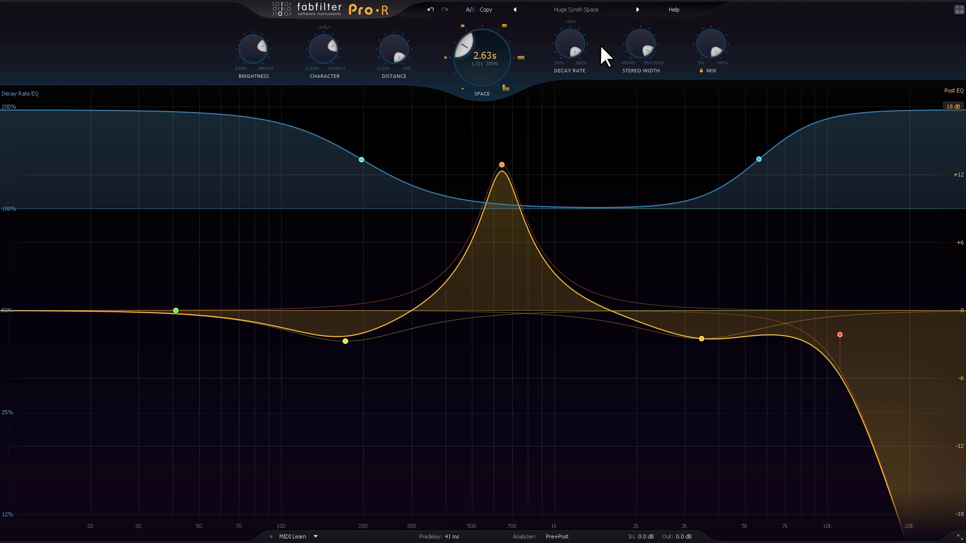
# Sweep the Stereo Width through its range, leaving it at 120%, and try out the Mix control.
pyautogui.moveTo(642, 45); pyautogui.dragTo(675, 1)
pyautogui.moveTo(643, 39); pyautogui.dragTo(660, 168)
pyautogui.moveTo(645, 46); pyautogui.dragTo(641, 7)
pyautogui.moveTo(643, 52); pyautogui.dragTo(638, 35)
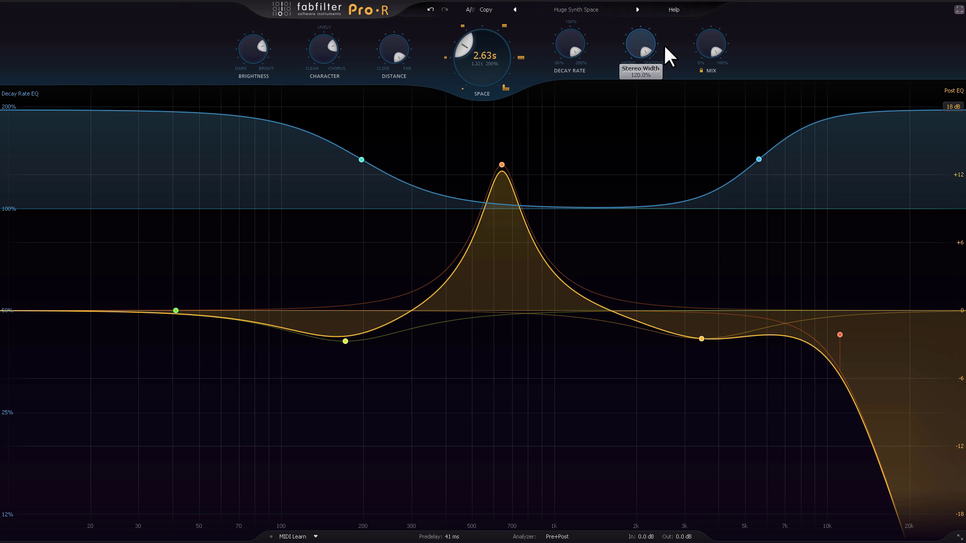
pyautogui.moveTo(711, 43); pyautogui.dragTo(711, 131)
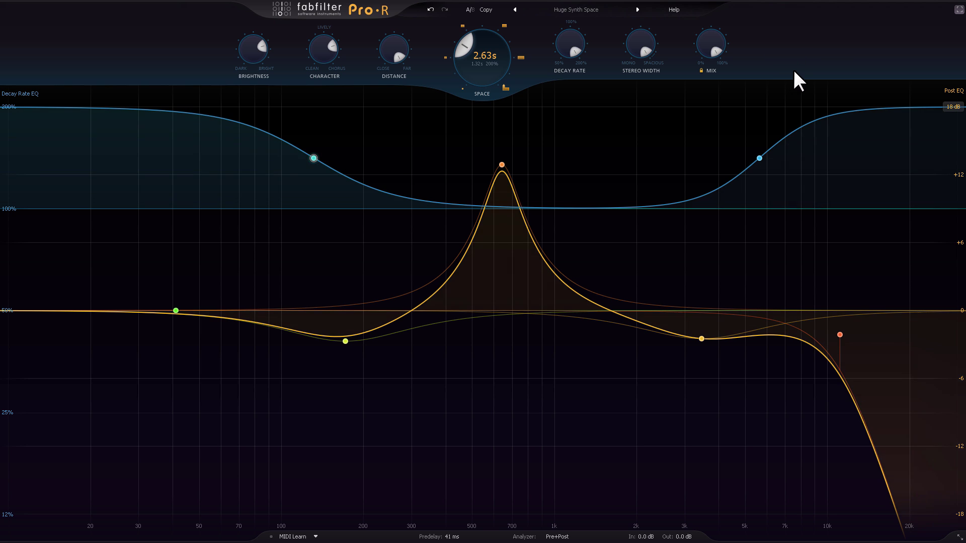
# Shift the high-shelf decay band slightly lower in frequency and move the low-shelf decay band to about 78 Hz at 188%.
pyautogui.moveTo(761, 155)
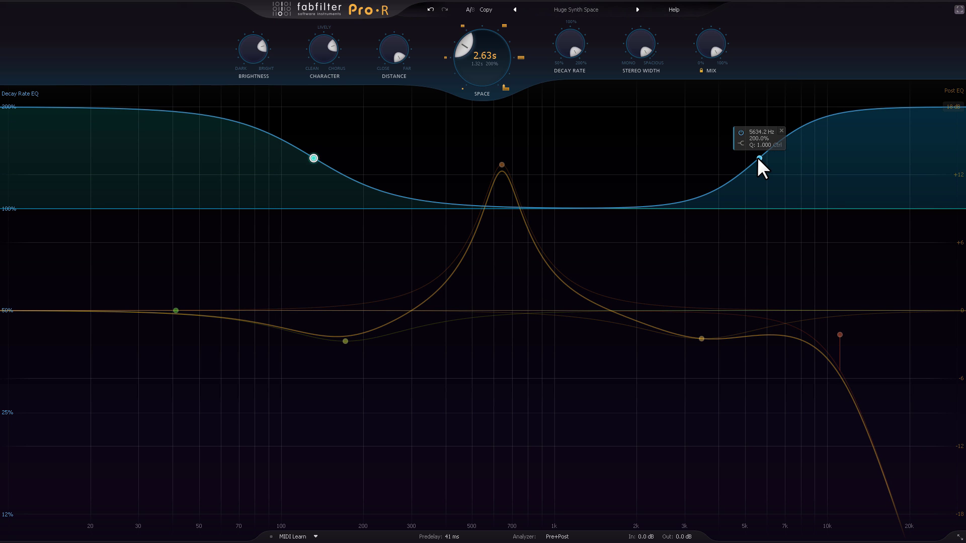
pyautogui.moveTo(757, 158)
pyautogui.mouseDown()
pyautogui.moveTo(740, 161)
pyautogui.moveTo(754, 183)
pyautogui.moveTo(760, 258)
pyautogui.moveTo(746, 391)
pyautogui.moveTo(750, 158)
pyautogui.mouseUp()
pyautogui.click(316, 160)
pyautogui.moveTo(312, 159); pyautogui.dragTo(253, 168)
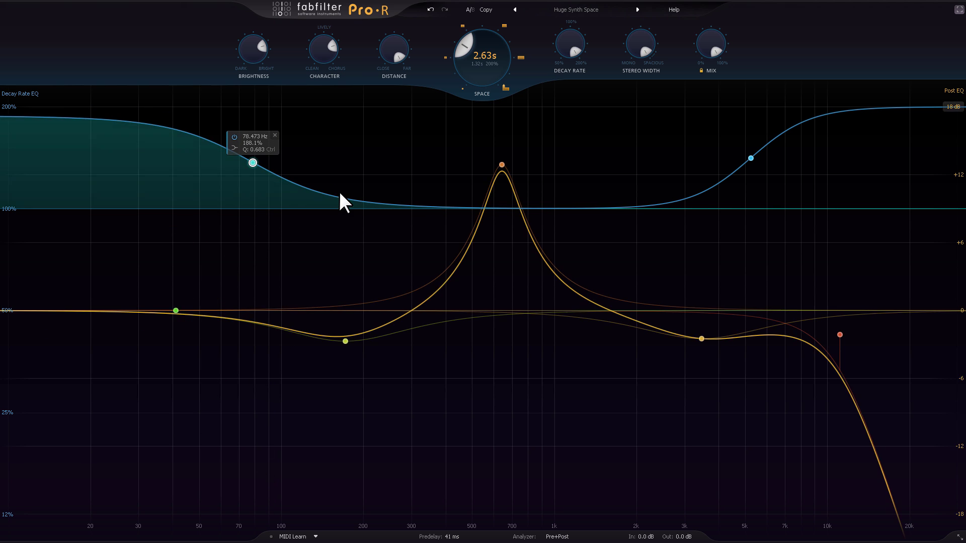
# Try three extra Decay Rate EQ bands, including a dip to about 46% at 378 Hz, and delete all three.
pyautogui.moveTo(439, 207); pyautogui.dragTo(439, 325)
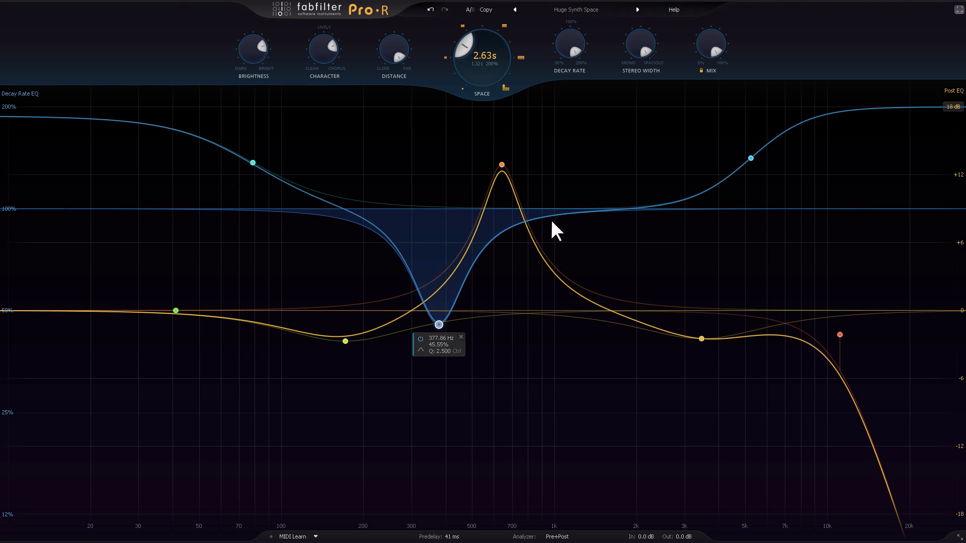
pyautogui.moveTo(564, 175); pyautogui.dragTo(569, 131)
pyautogui.moveTo(651, 195); pyautogui.dragTo(673, 203)
pyautogui.moveTo(439, 324); pyautogui.dragTo(435, 204)
pyautogui.click(570, 128)
pyautogui.press('Delete')
pyautogui.click(673, 204)
pyautogui.press('Delete')
pyautogui.click(436, 205)
pyautogui.press('Delete')
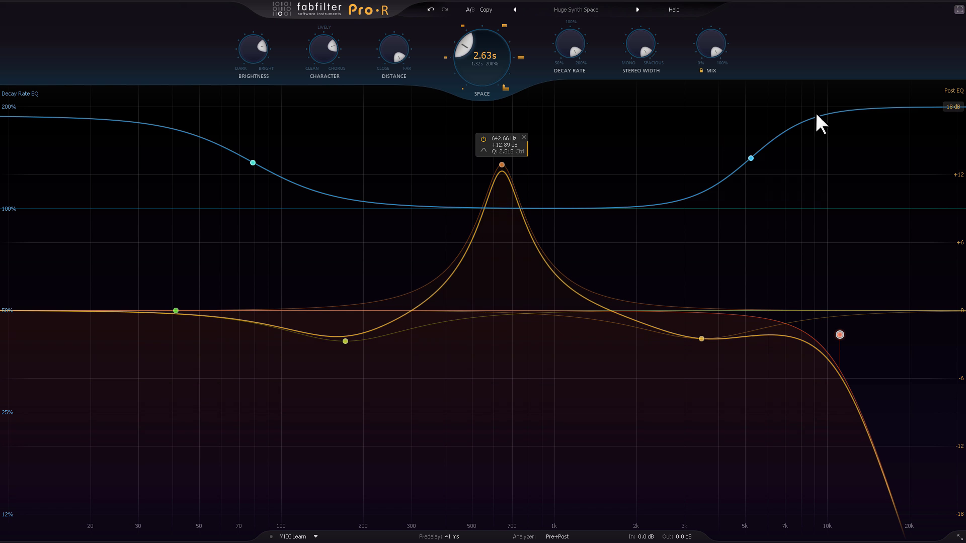
# Return the reverb plugin from full screen to its window and switch the device on in the track's effect chain.
pyautogui.click(960, 10)
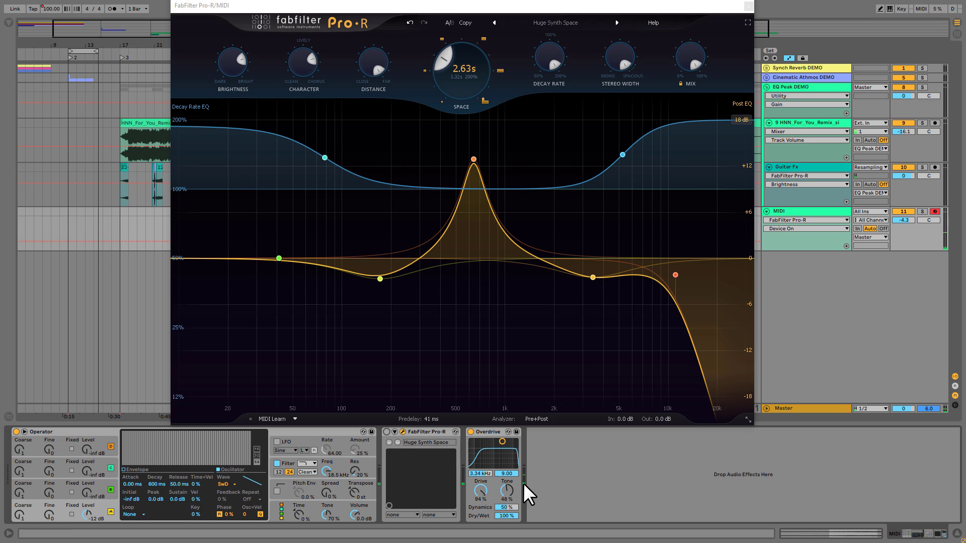
pyautogui.click(386, 432)
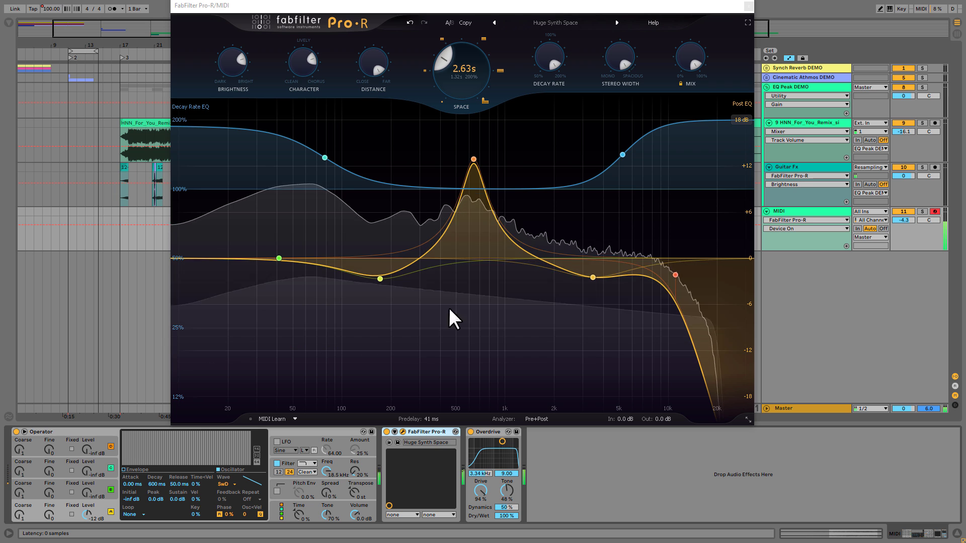
# Set Space to about 0.49 s and Decay Rate to 105.4%, and move the Post EQ peak to about 710 Hz at +13.8 dB.
pyautogui.moveTo(442, 71); pyautogui.dragTo(456, 101)
pyautogui.moveTo(555, 58); pyautogui.dragTo(541, 113)
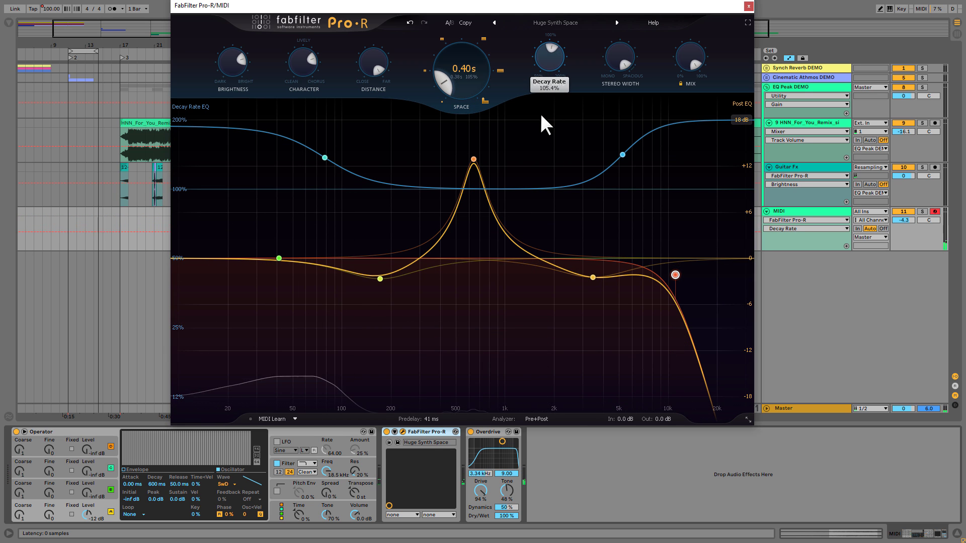
pyautogui.moveTo(462, 77); pyautogui.dragTo(462, 73)
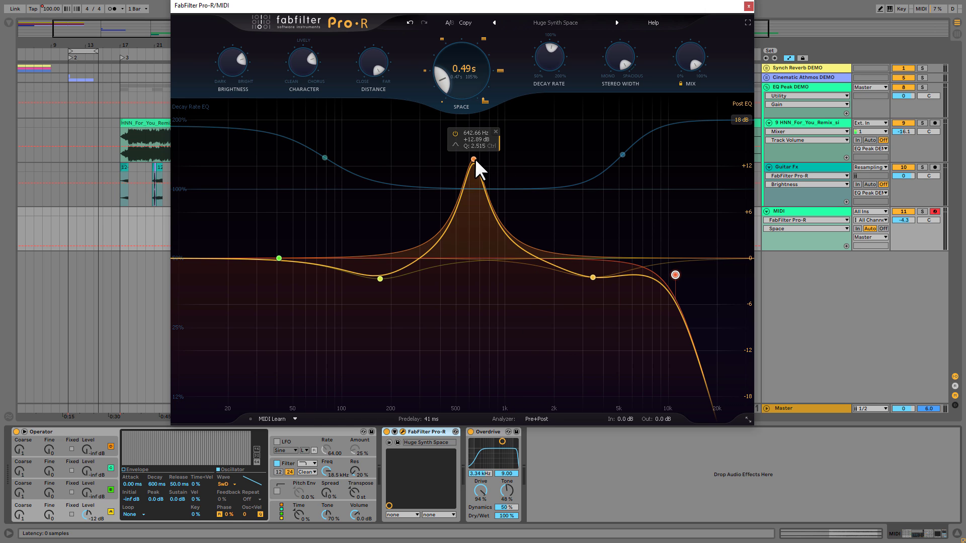
pyautogui.moveTo(473, 158)
pyautogui.mouseDown()
pyautogui.moveTo(466, 264)
pyautogui.moveTo(476, 137)
pyautogui.moveTo(479, 152)
pyautogui.mouseUp()
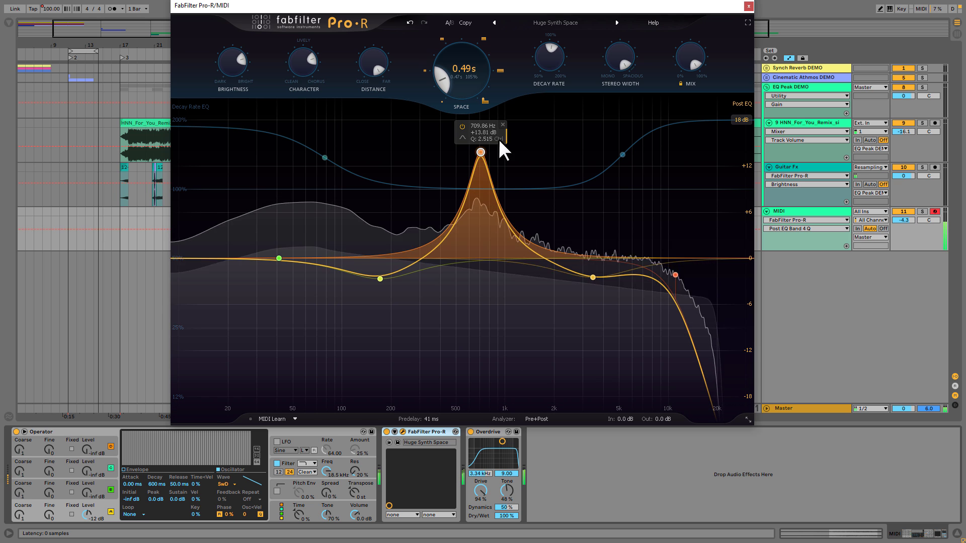
# Close the MIDI track's reverb window, select the Guitar Fx track to show its reverb, and start playback.
pyautogui.click(749, 6)
pyautogui.click(804, 168)
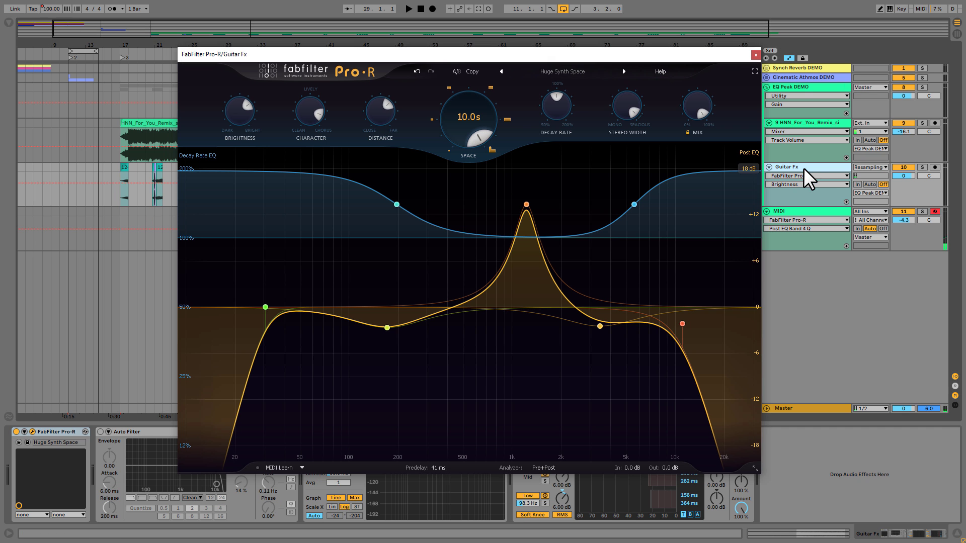
pyautogui.click(666, 3)
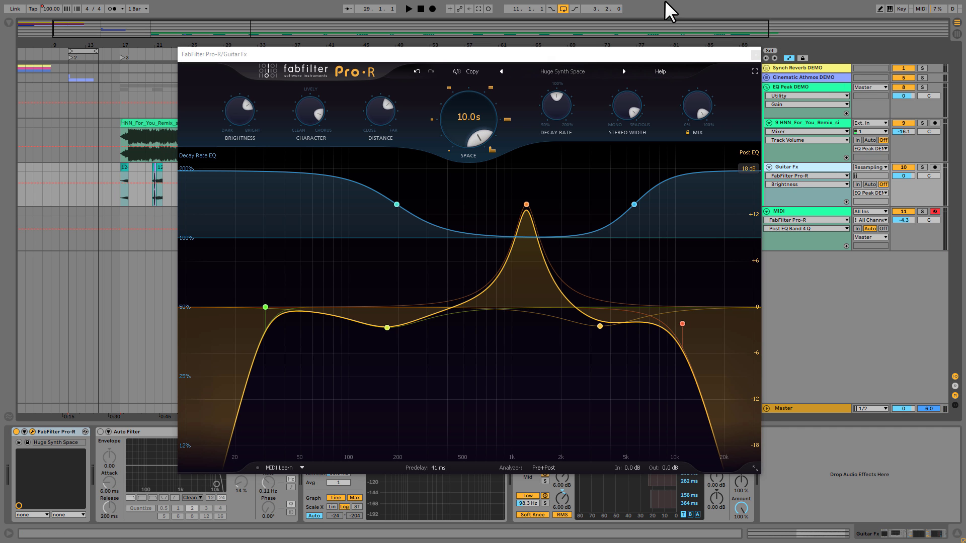
pyautogui.press('space')
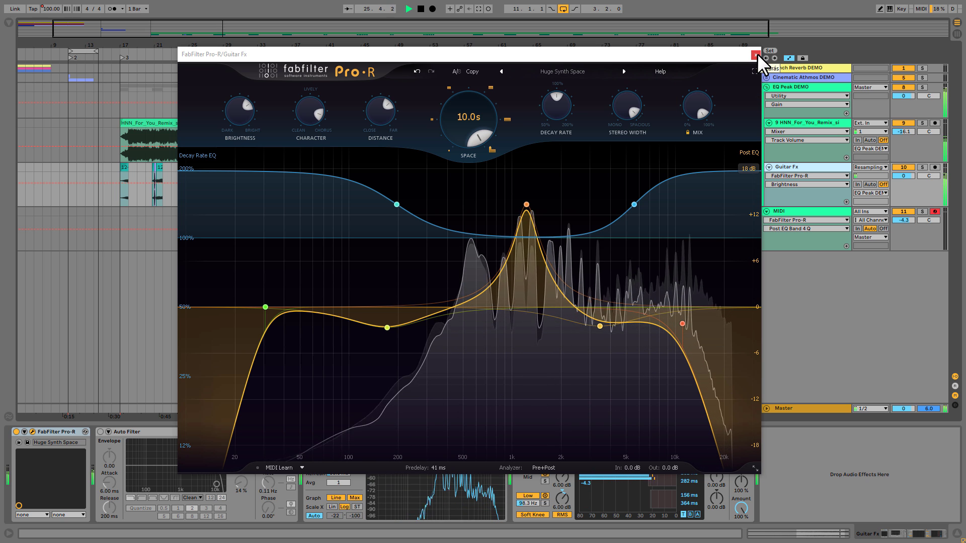
# Solo the Guitar Fx track and play its audio from the time selection starting at 24.3.1.
pyautogui.click(921, 167)
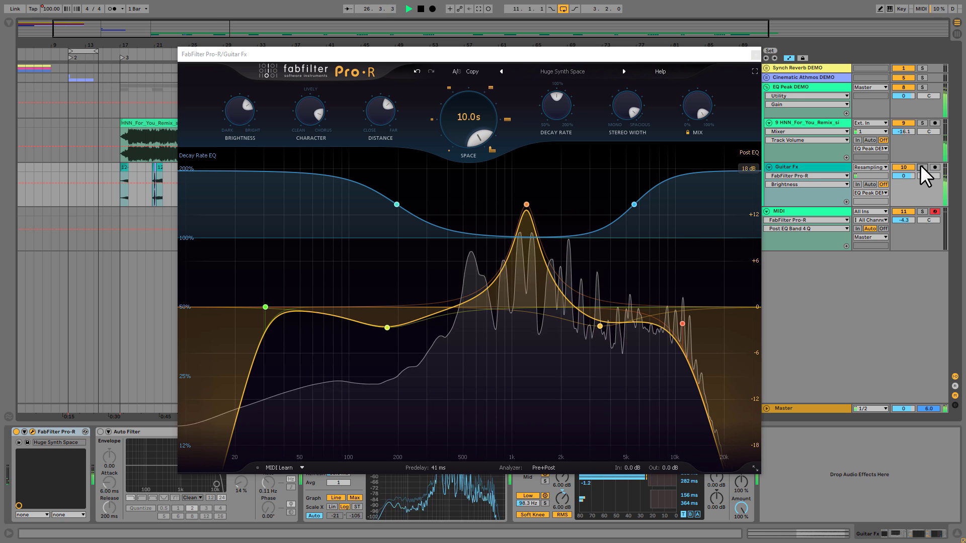
pyautogui.click(757, 55)
pyautogui.press('space')
pyautogui.click(189, 173)
pyautogui.press('space')
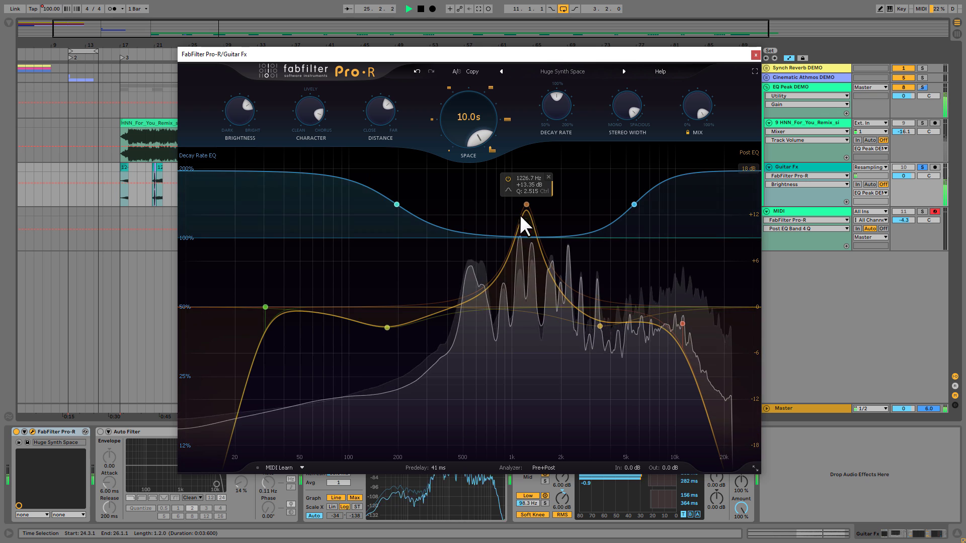
# Compare the Guitar Fx reverb with the Post EQ peak flattened to about 0 dB and boosted to +14.01 dB at 1175.5 Hz.
pyautogui.moveTo(522, 215); pyautogui.dragTo(522, 306)
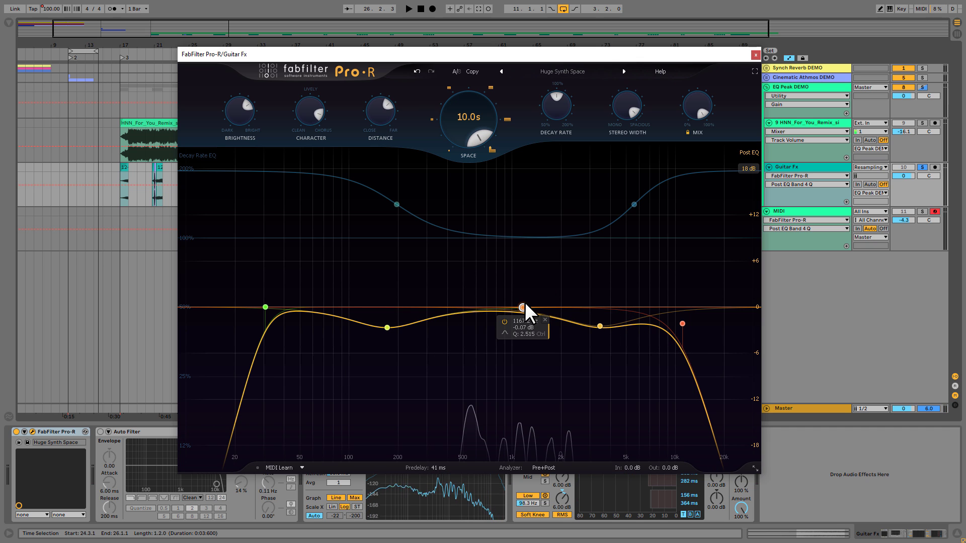
pyautogui.press('space')
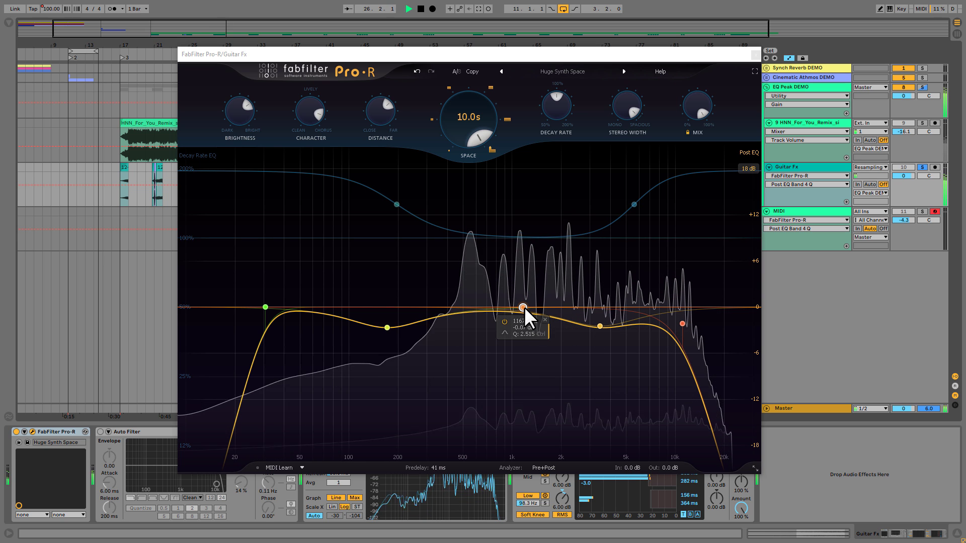
pyautogui.press('space')
pyautogui.moveTo(524, 307); pyautogui.dragTo(524, 199)
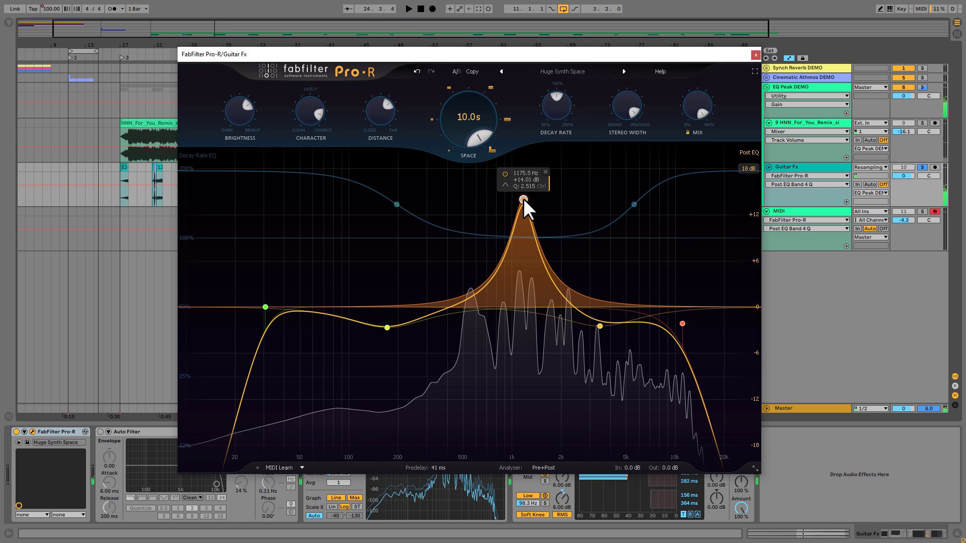
pyautogui.press('space')
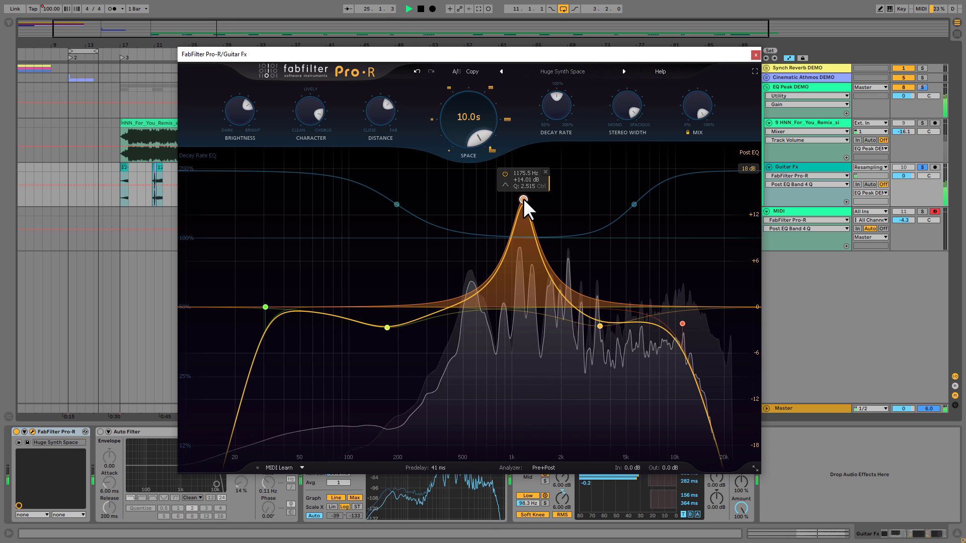
# Raise the 1175.5 Hz Post EQ peak of the Guitar Fx reverb to +15.05 dB and stop playback.
pyautogui.moveTo(521, 197); pyautogui.dragTo(521, 190)
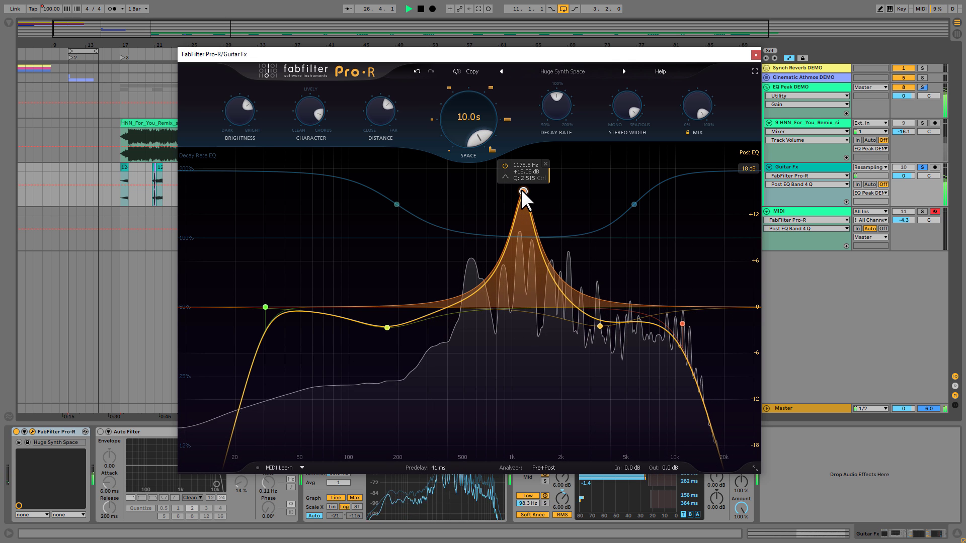
pyautogui.press('space')
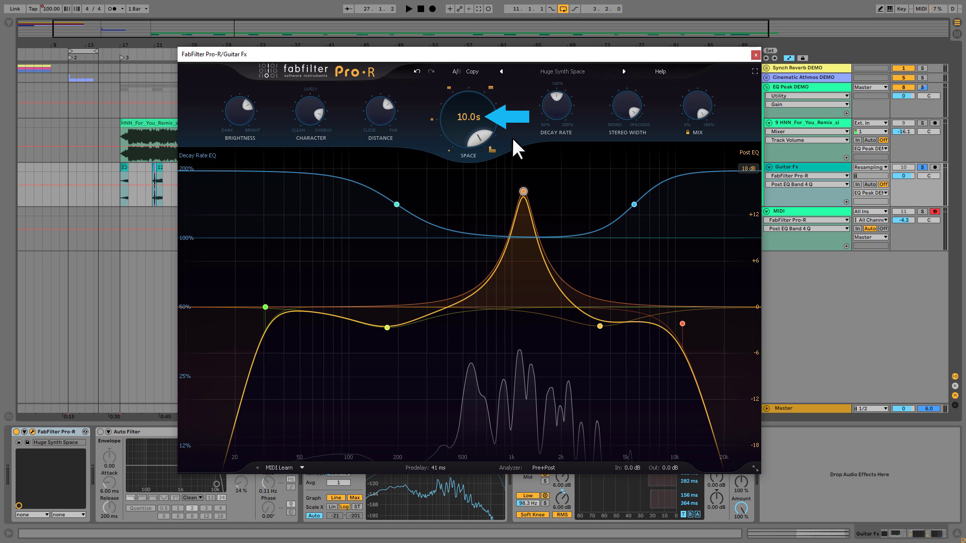
pyautogui.click(387, 114)
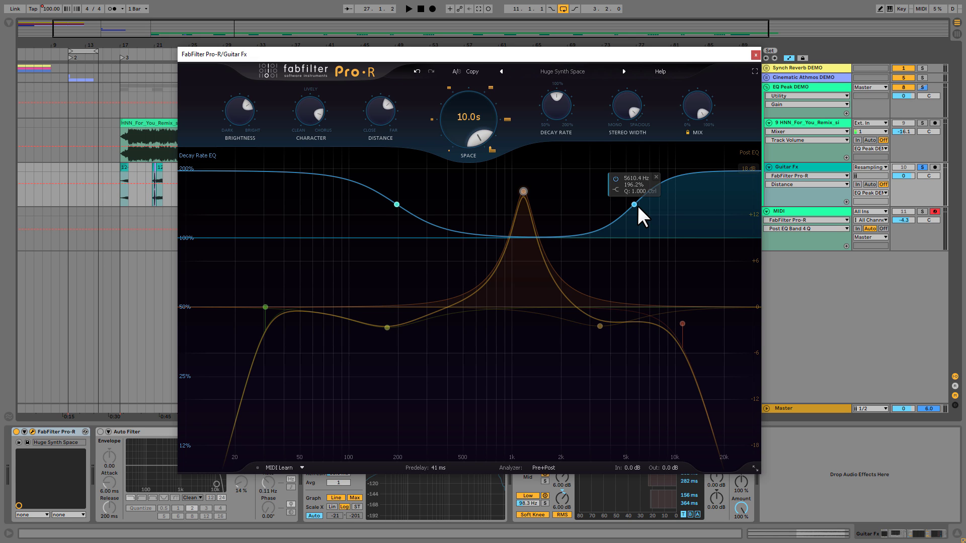
# Set the 5610.4 Hz Decay Rate EQ shelf to 200%, view the low shelf's settings and close the reverb window.
pyautogui.scroll(-3, 633, 199)
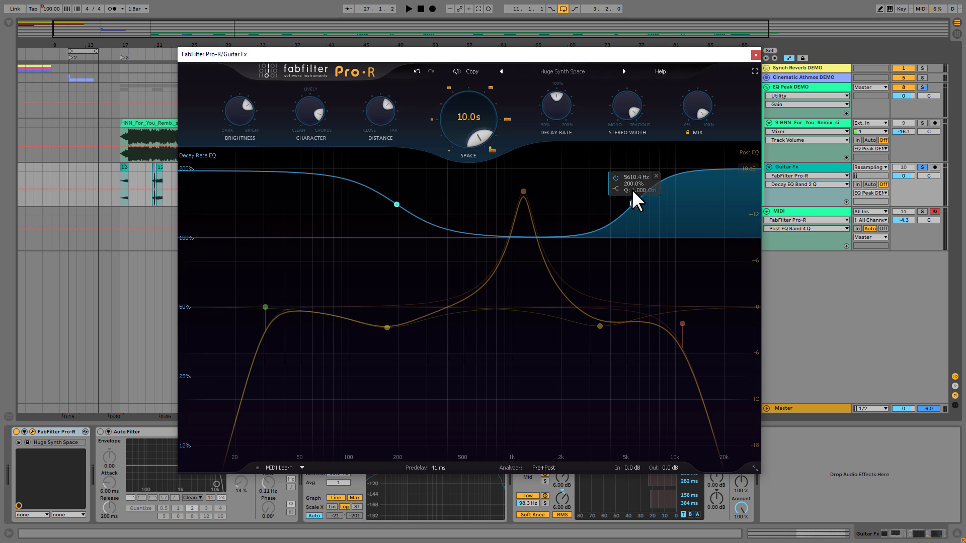
pyautogui.click(395, 203)
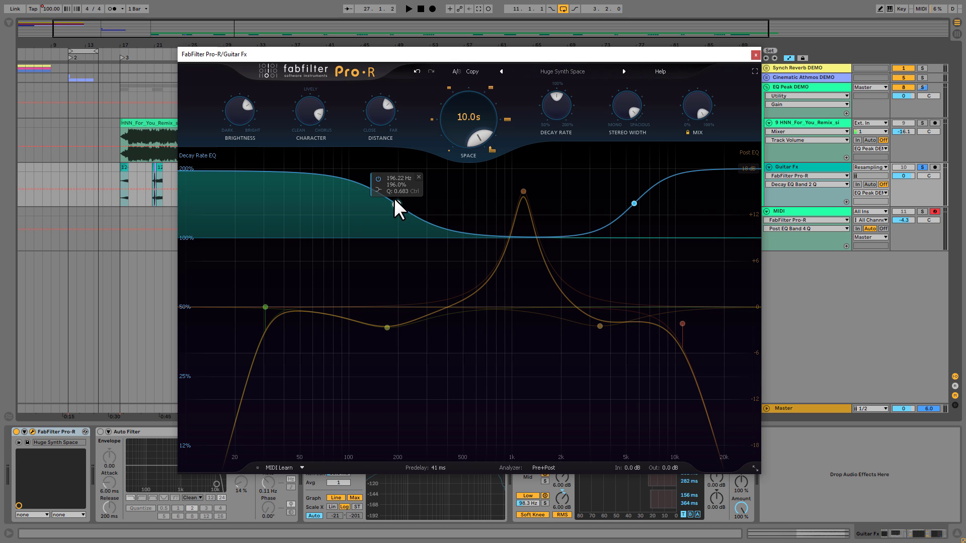
pyautogui.click(757, 53)
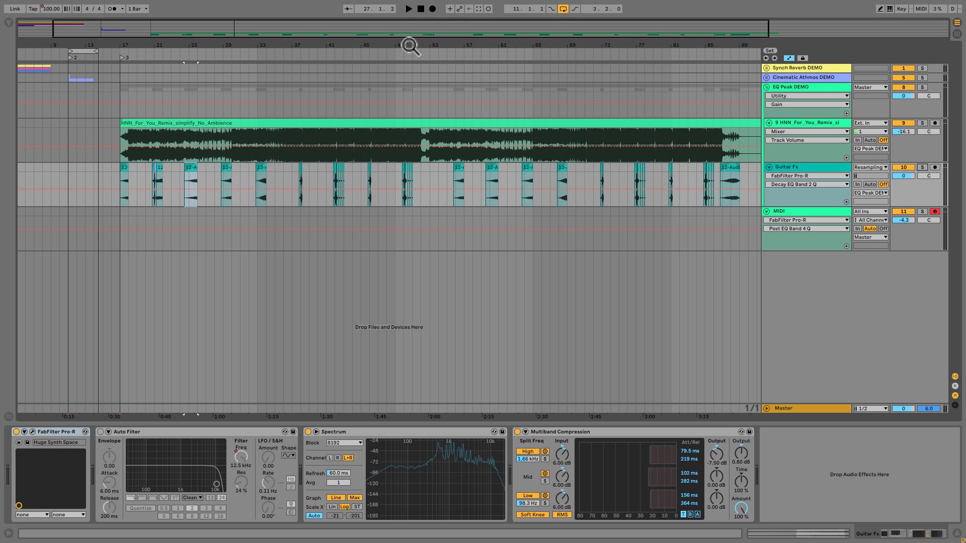
# Collapse the EQ Peak DEMO group and expand the Synch Reverb DEMO group to show its clips at the start of the arrangement.
pyautogui.click(766, 88)
pyautogui.click(767, 68)
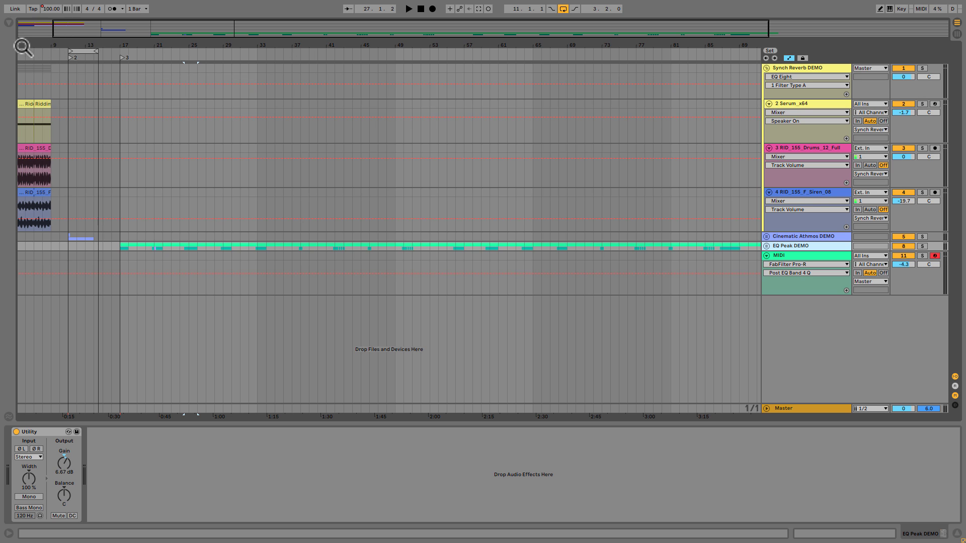
pyautogui.moveTo(21, 38); pyautogui.dragTo(21, 50)
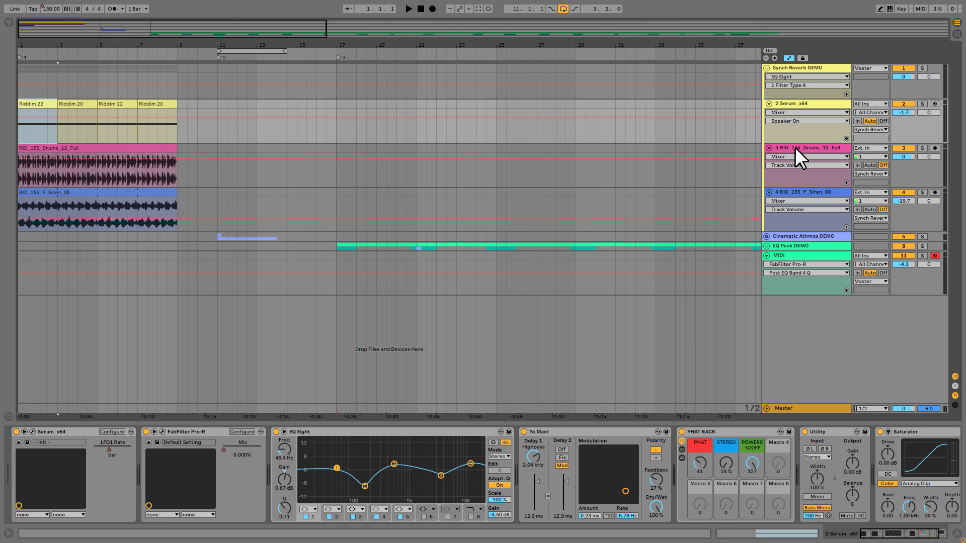
# Solo the 2 Serum_x64 track, play it from the start of the arrangement and show its device chain.
pyautogui.click(795, 147)
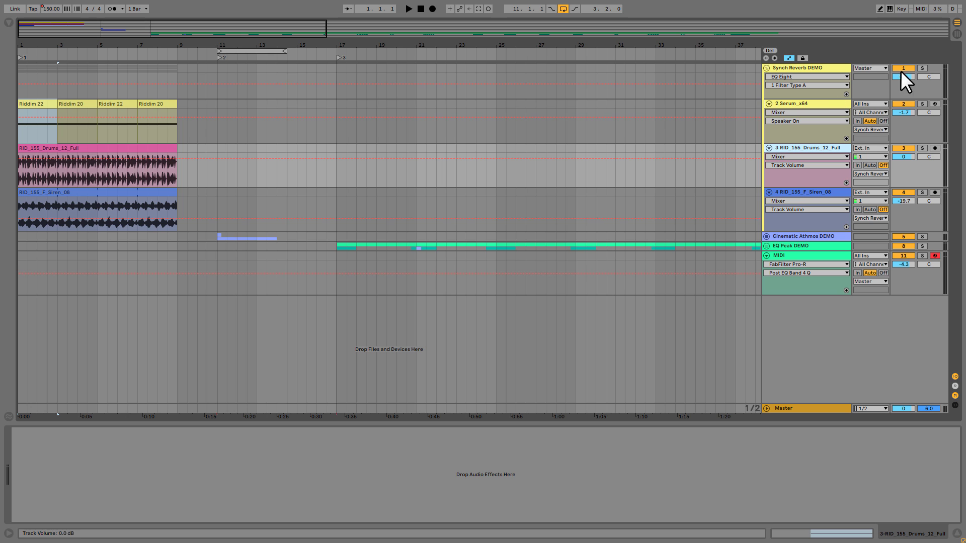
pyautogui.click(922, 103)
pyautogui.press('space')
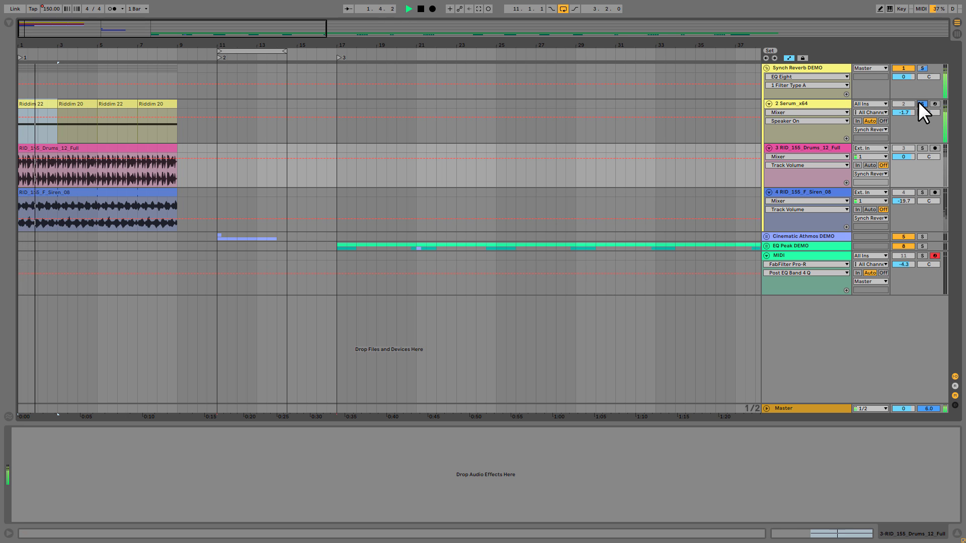
pyautogui.click(811, 101)
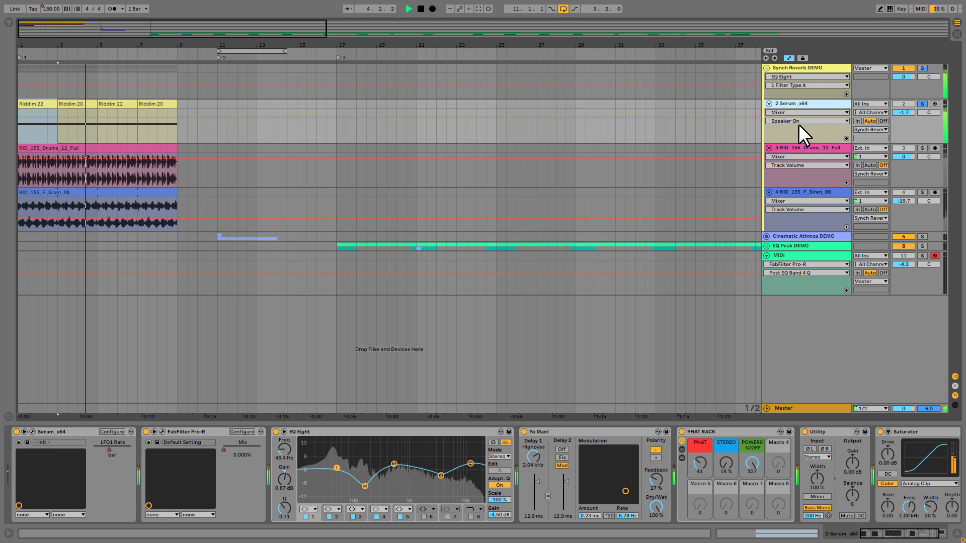
# Show the Serum reverb's Mix automation up close and play the Riddim clips through it.
pyautogui.click(243, 450)
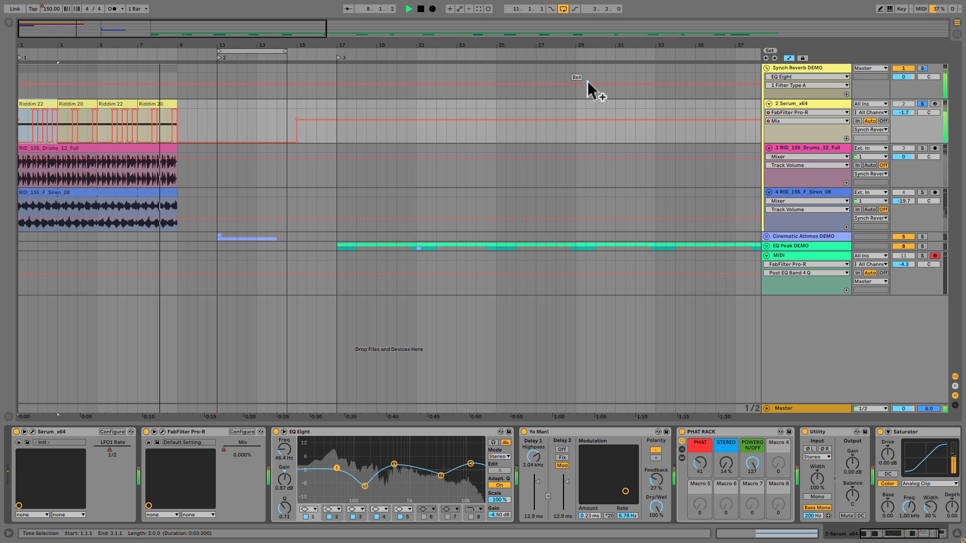
pyautogui.press('space')
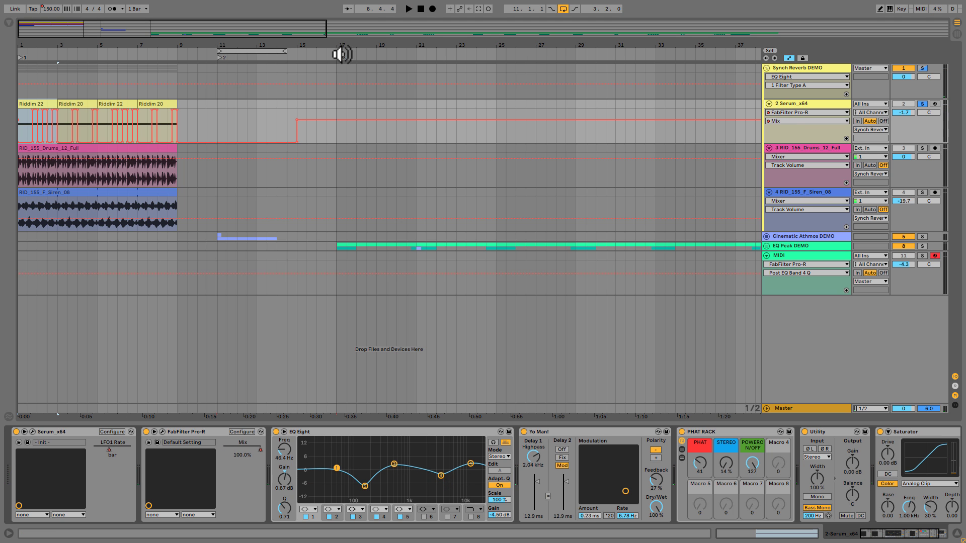
pyautogui.moveTo(28, 45); pyautogui.dragTo(242, 403)
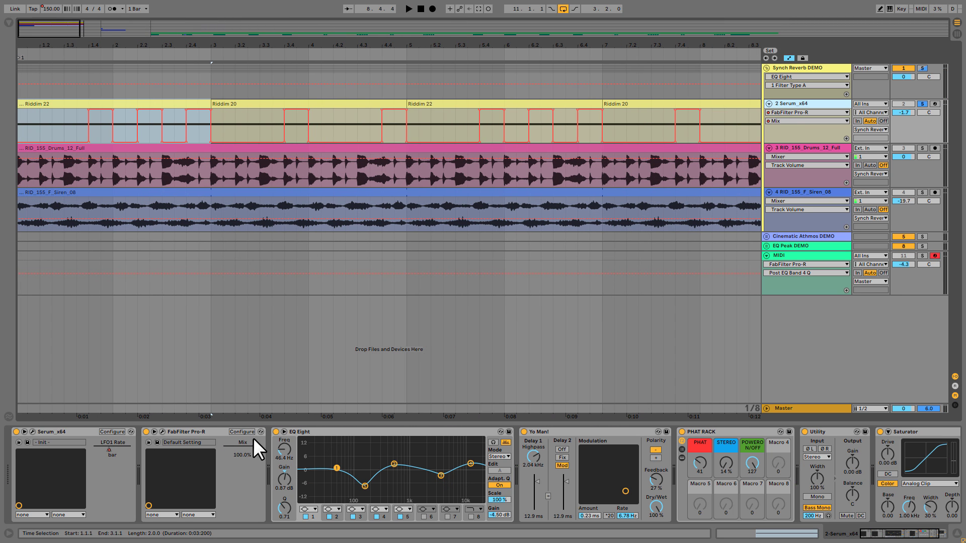
pyautogui.press('space')
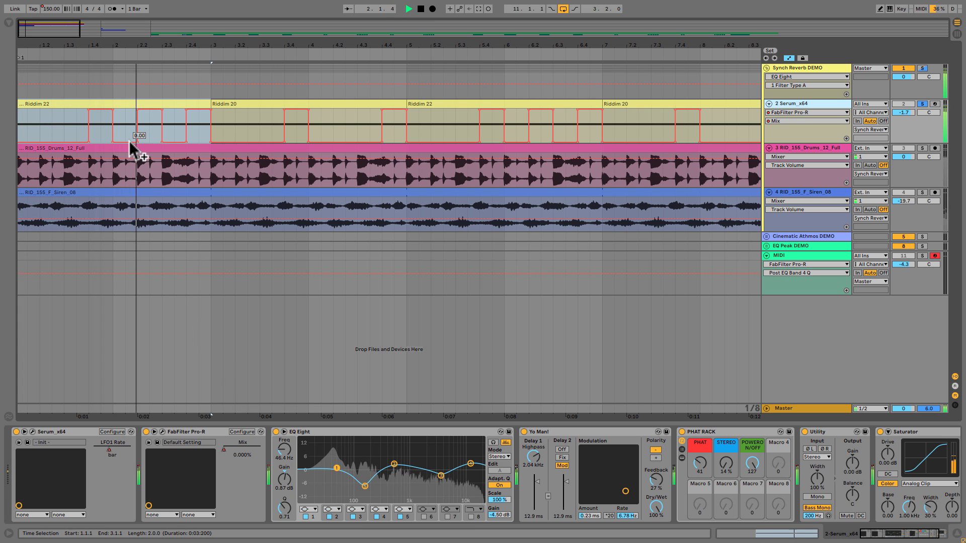
pyautogui.press('space')
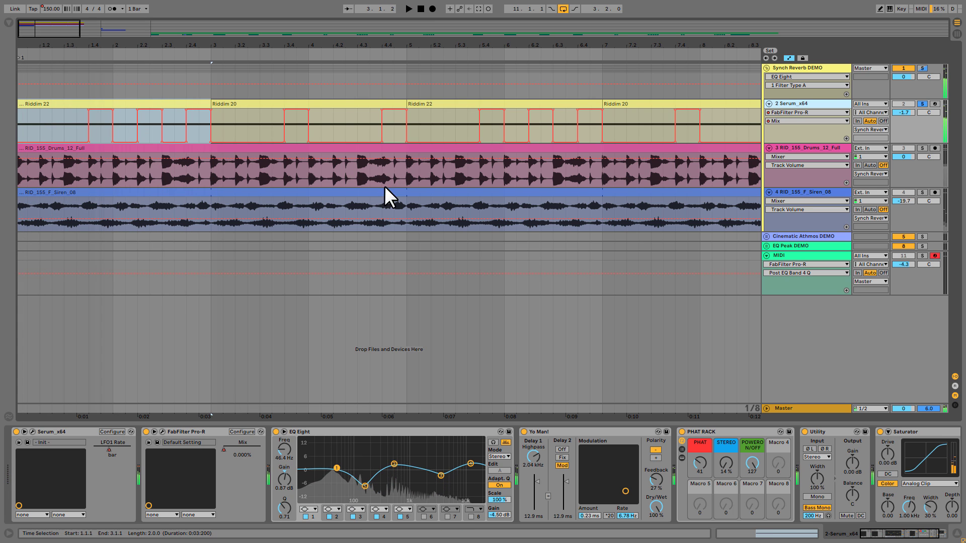
# Open the Serum track's Pro-R window and try different tempo-synced predelay values, including 1/16.
pyautogui.click(162, 432)
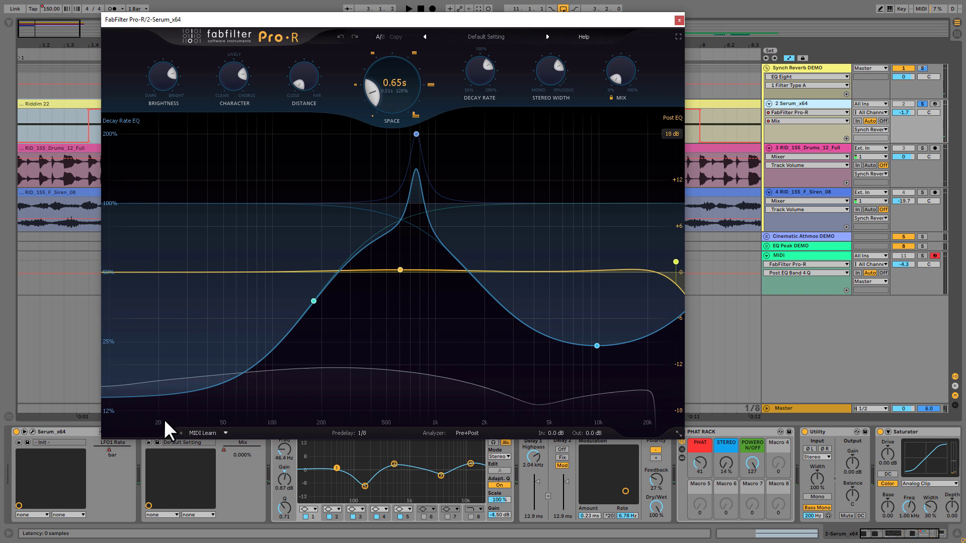
pyautogui.moveTo(354, 433)
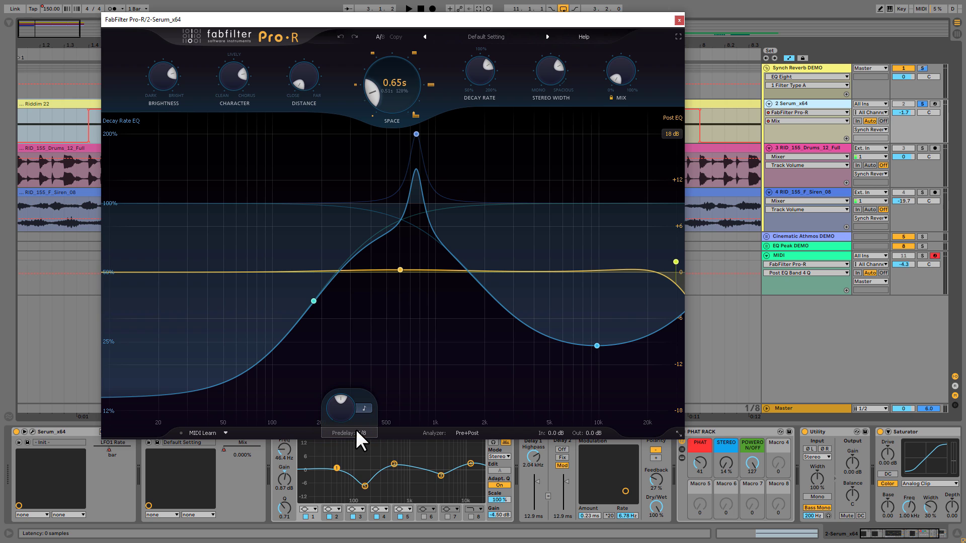
pyautogui.click(364, 406)
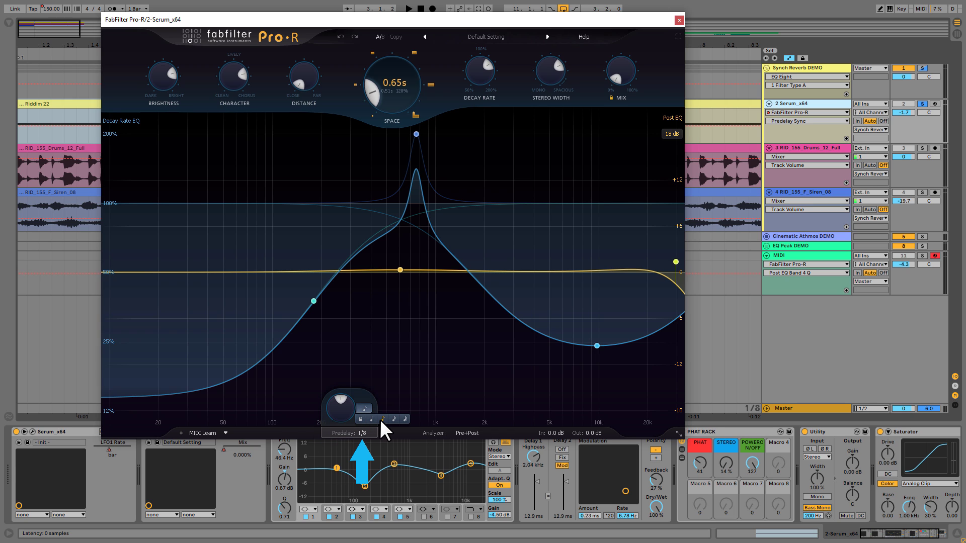
pyautogui.click(394, 419)
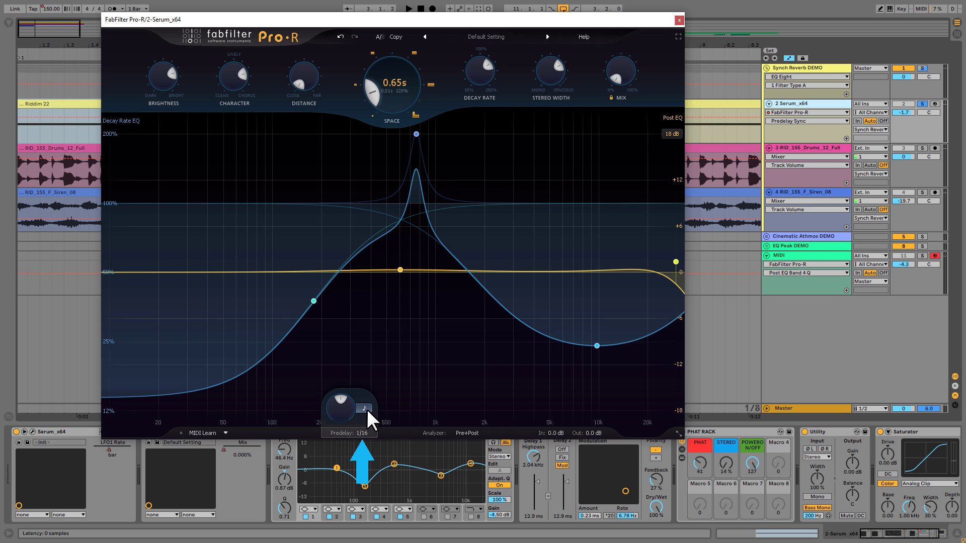
pyautogui.click(405, 418)
pyautogui.click(381, 419)
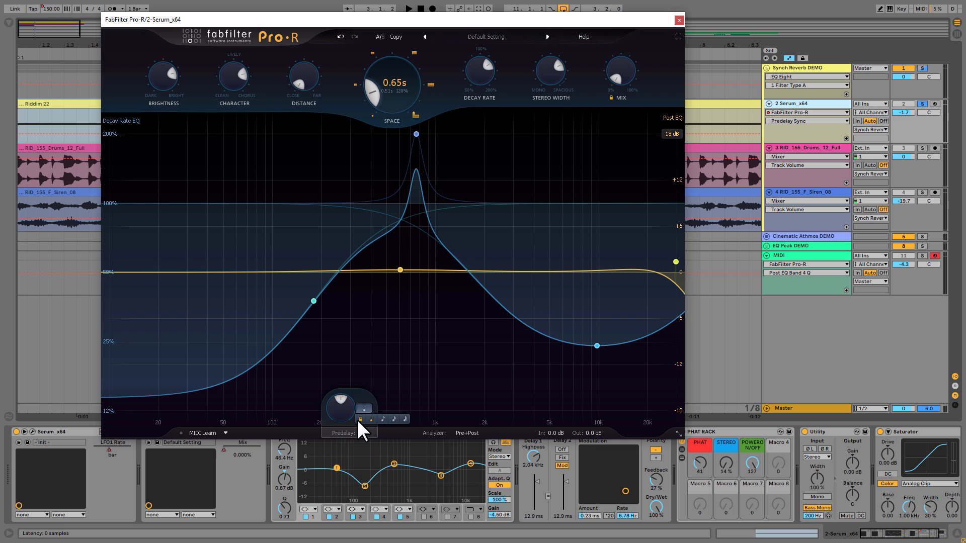
# Try another predelay timing mode with the predelay knob moved, and return the predelay sync to 1/8.
pyautogui.click(360, 419)
pyautogui.moveTo(341, 406)
pyautogui.moveTo(343, 379); pyautogui.dragTo(346, 418)
pyautogui.click(366, 407)
pyautogui.click(382, 419)
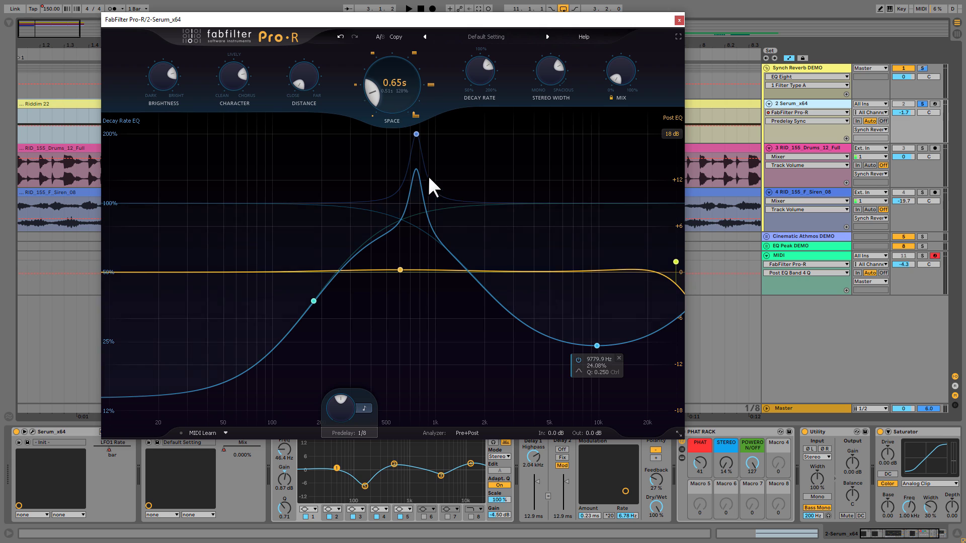
# Inspect the 200% Decay Rate EQ peak, listen to the Serum track through the reverb and close its window.
pyautogui.click(414, 132)
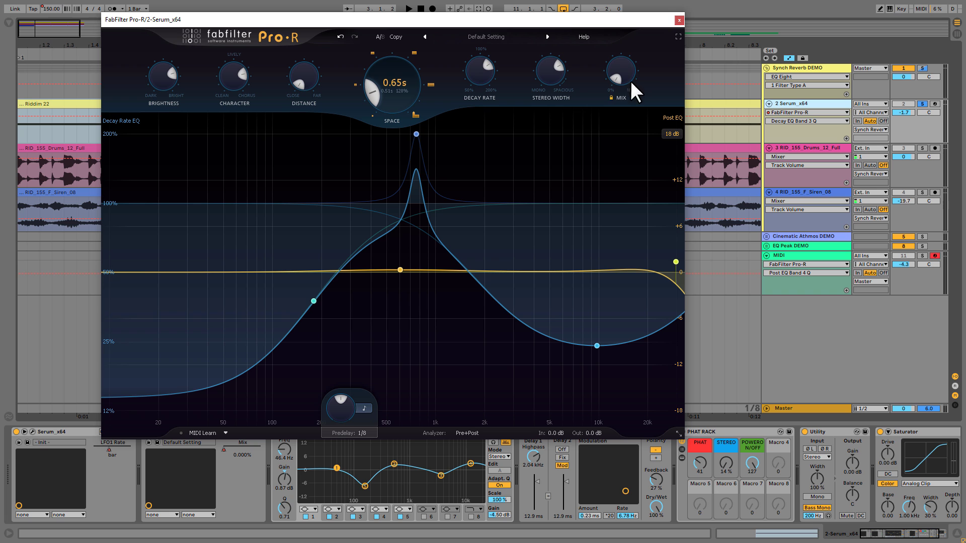
pyautogui.press('space')
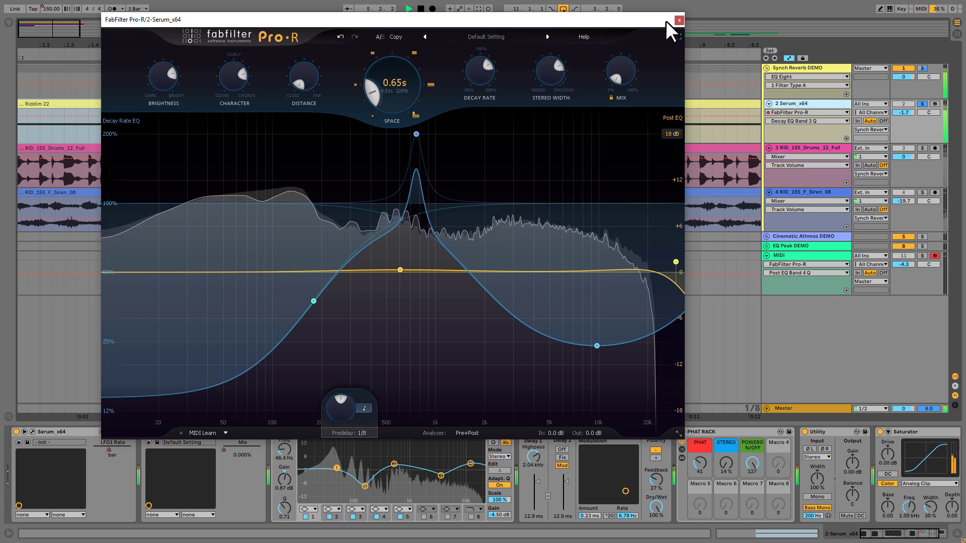
pyautogui.click(680, 21)
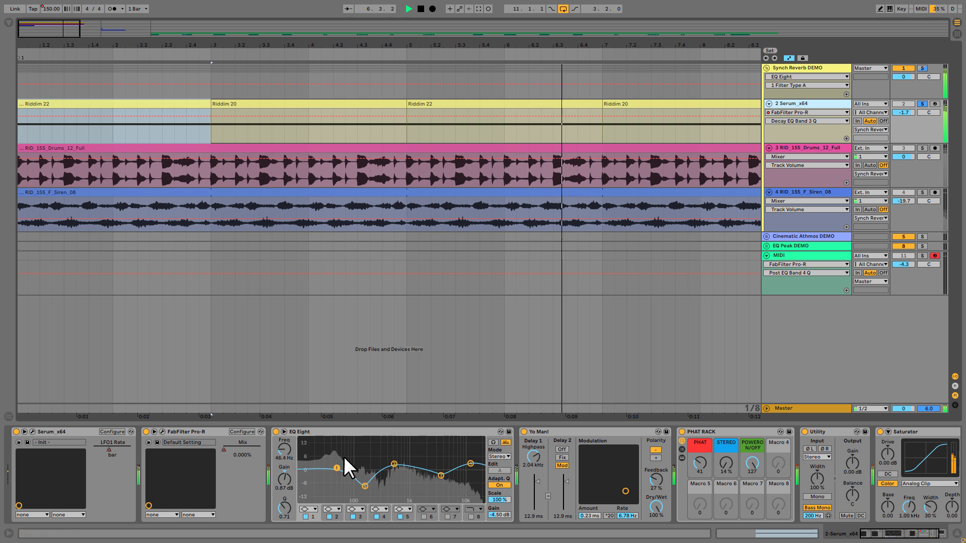
pyautogui.press('space')
# Expand and solo the Cinematic Athmos DEMO group and play its section starting at bar 11.
pyautogui.moveTo(112, 34); pyautogui.dragTo(112, 29)
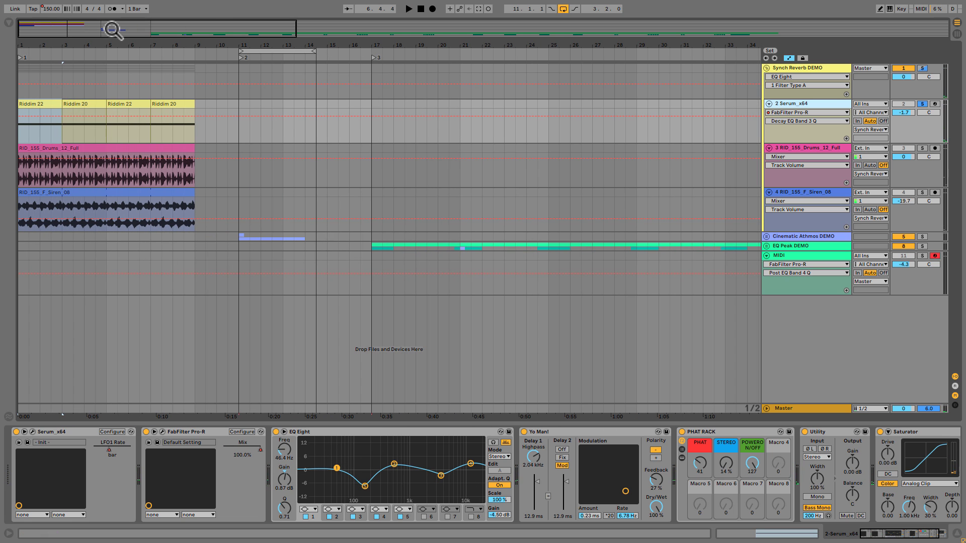
pyautogui.click(767, 236)
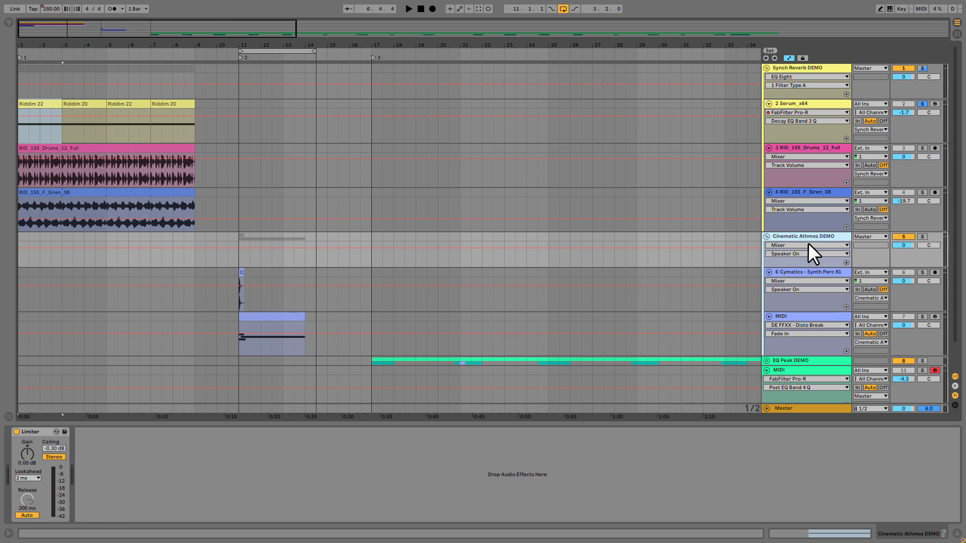
pyautogui.click(922, 237)
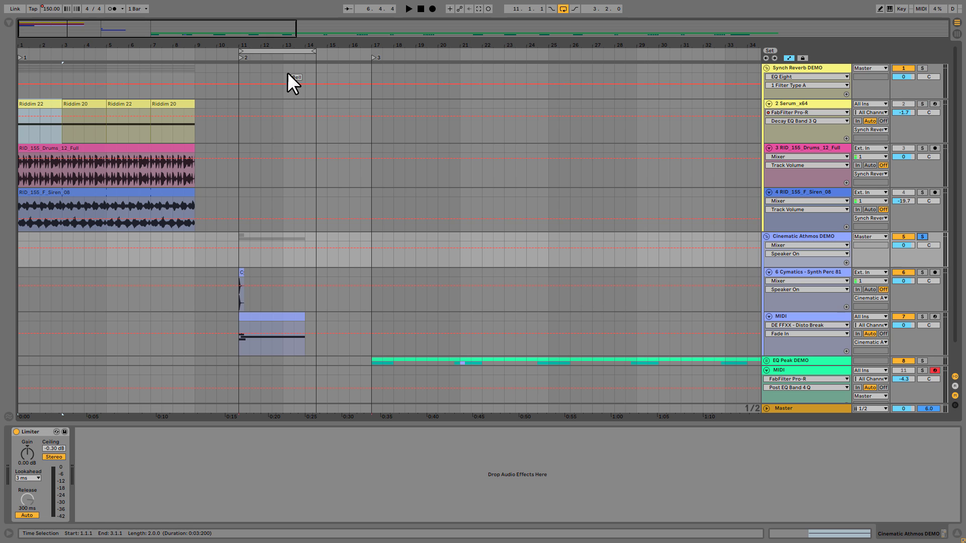
pyautogui.click(274, 48)
pyautogui.press('space')
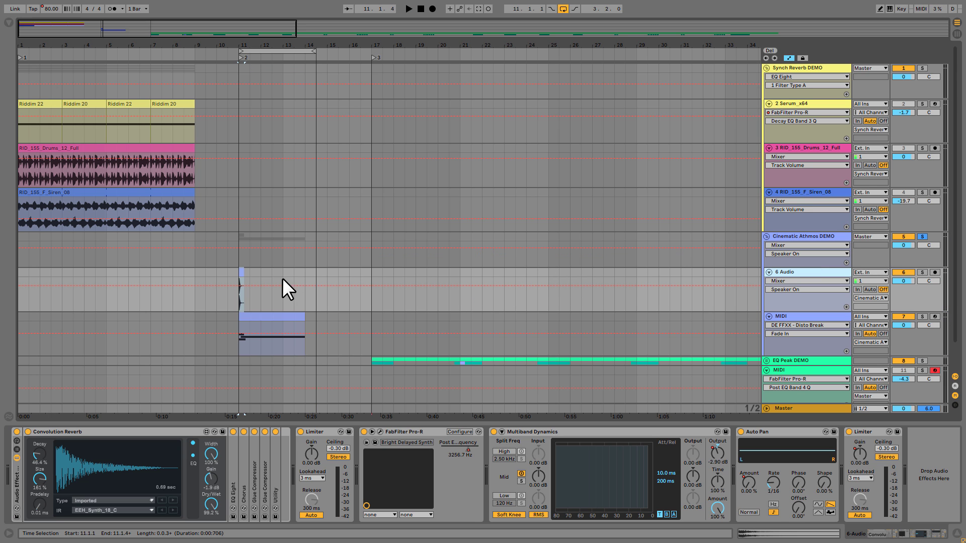
# Solo the 6 Audio track and play its synth perc clip from 11.1.1.
pyautogui.click(922, 272)
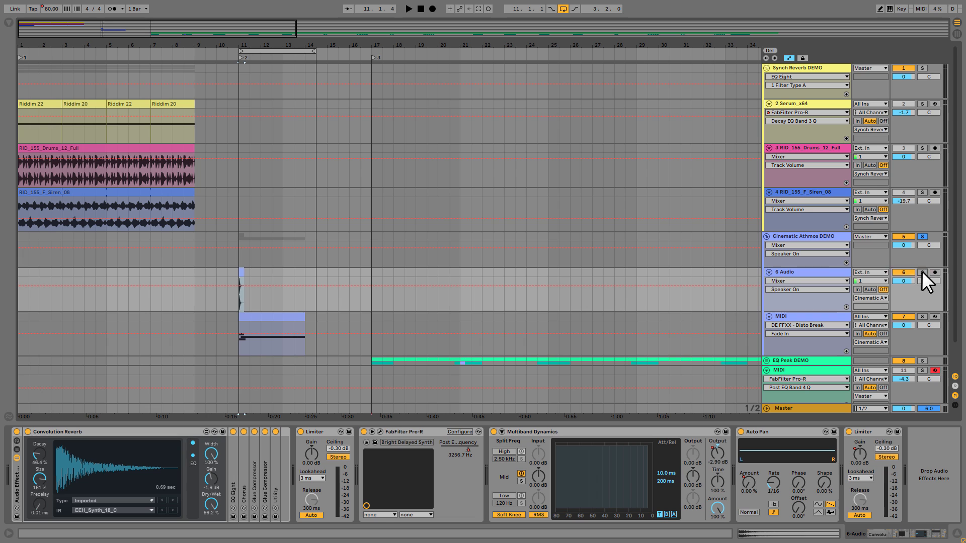
pyautogui.click(239, 270)
pyautogui.press('space')
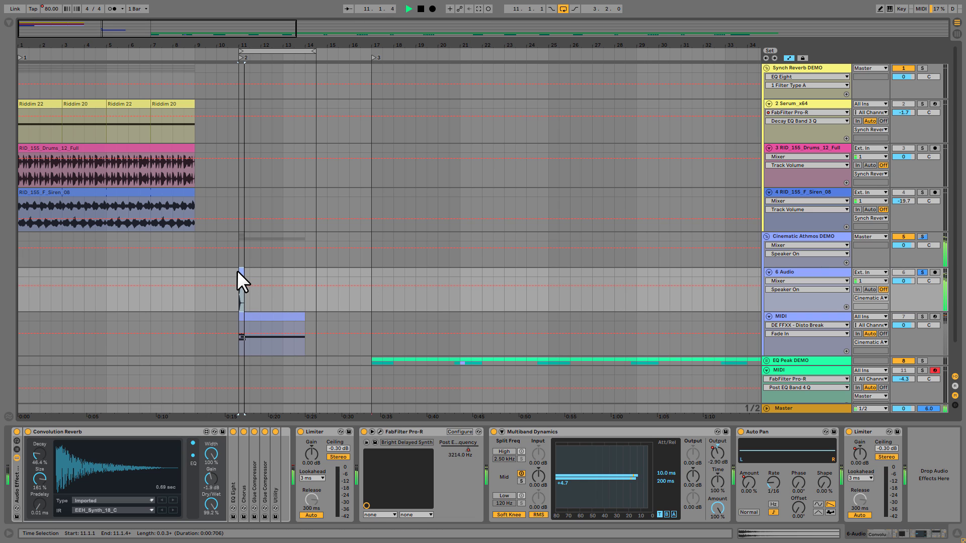
pyautogui.press('space')
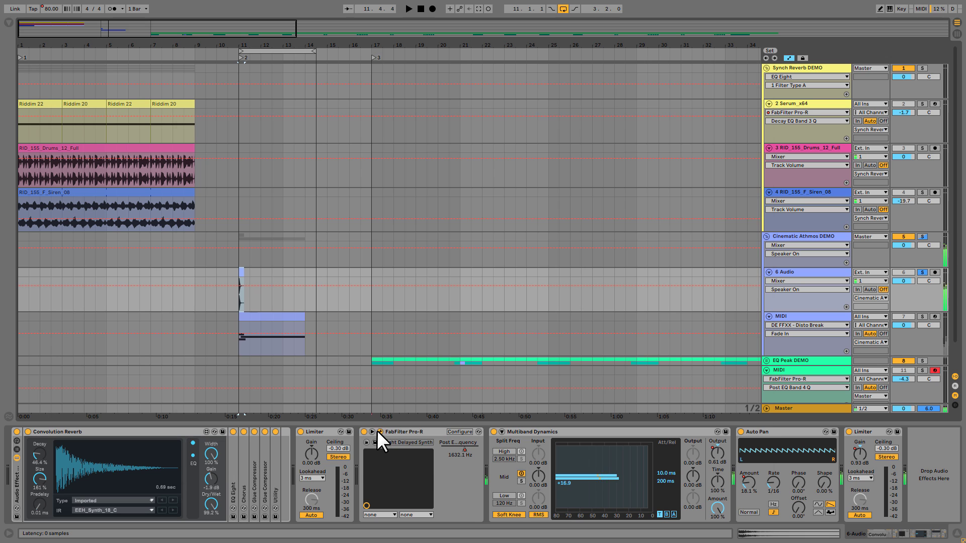
# Open the 6 Audio track's Pro-R window and set its Decay Rate to 52.74%.
pyautogui.click(377, 432)
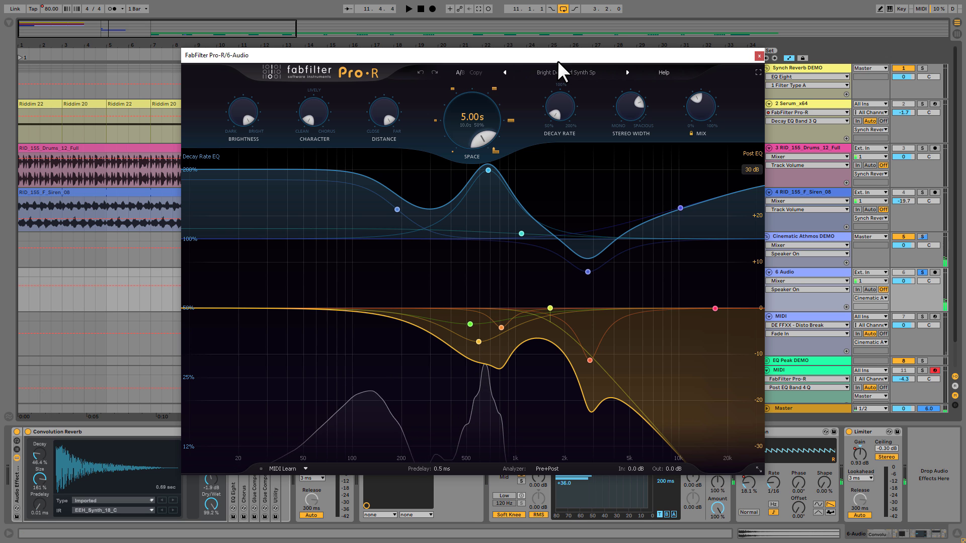
pyautogui.moveTo(475, 124)
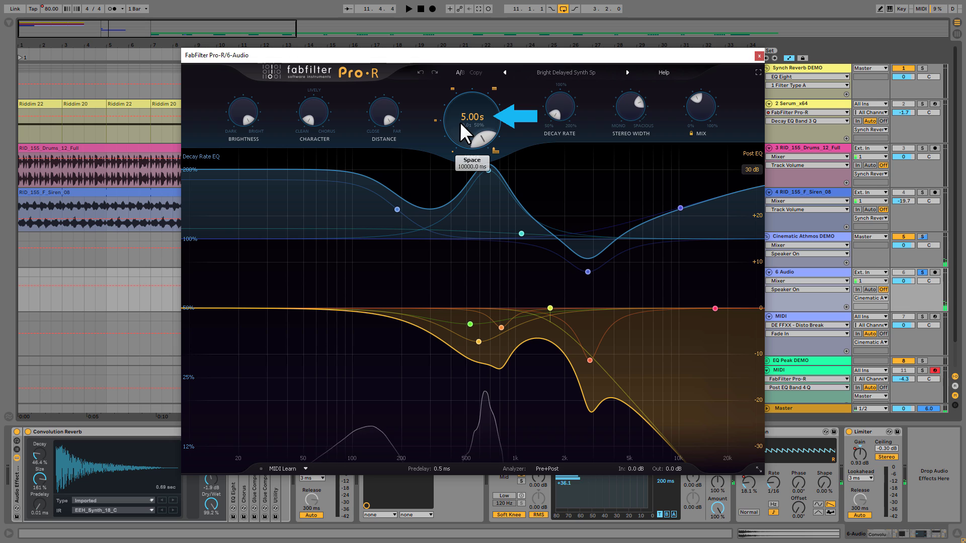
pyautogui.moveTo(567, 122); pyautogui.dragTo(562, 101)
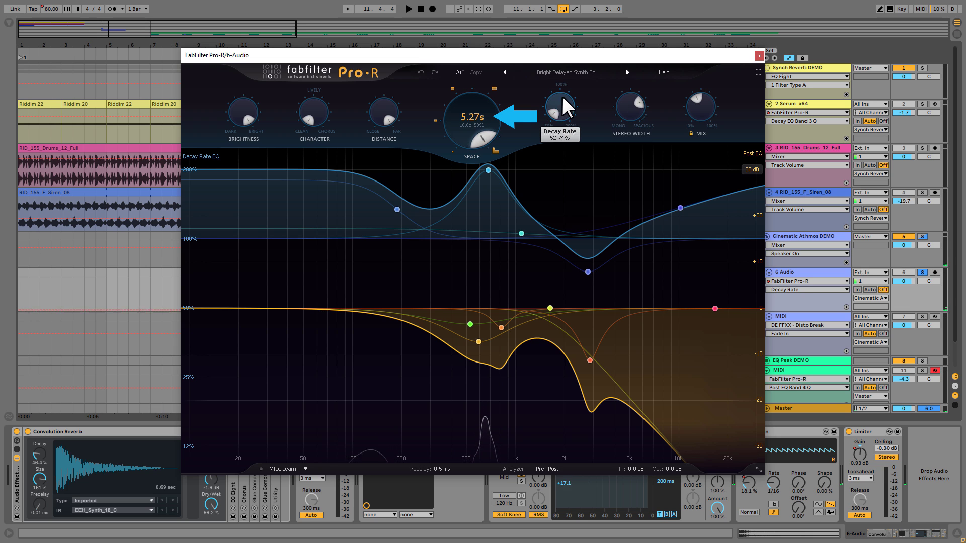
# Set the 6 Audio reverb's Decay Rate to 200% and play the section from 11.1.1 through it.
pyautogui.moveTo(556, 47); pyautogui.dragTo(558, 105)
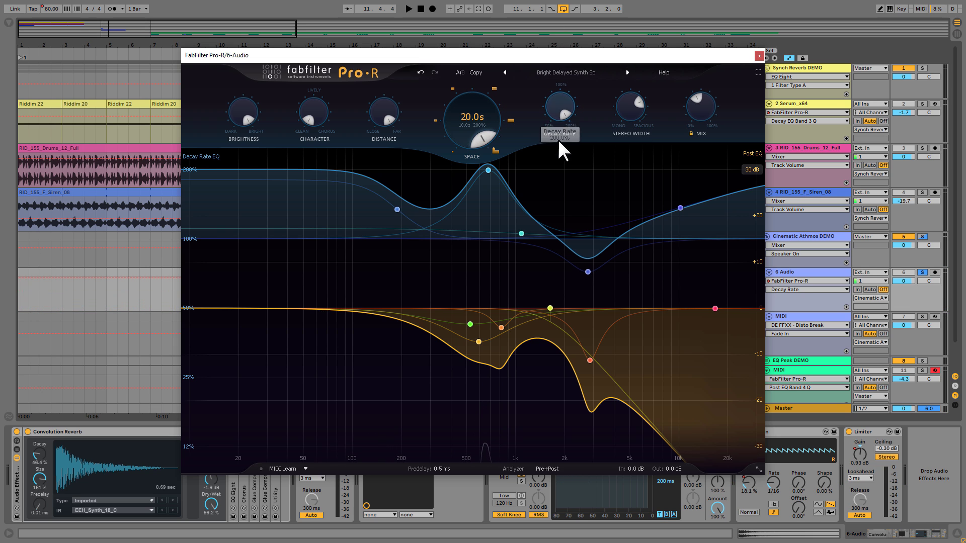
pyautogui.moveTo(490, 129)
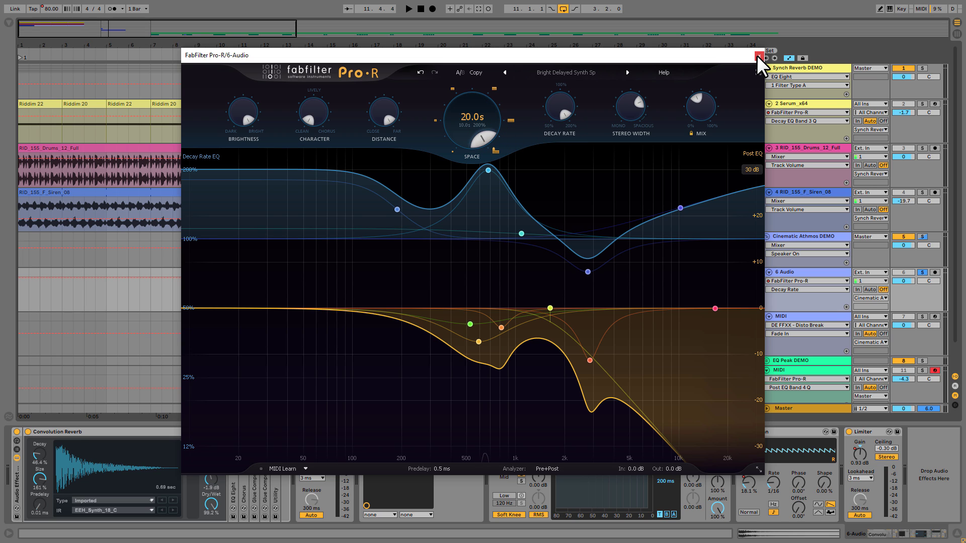
pyautogui.click(727, 10)
pyautogui.press('space')
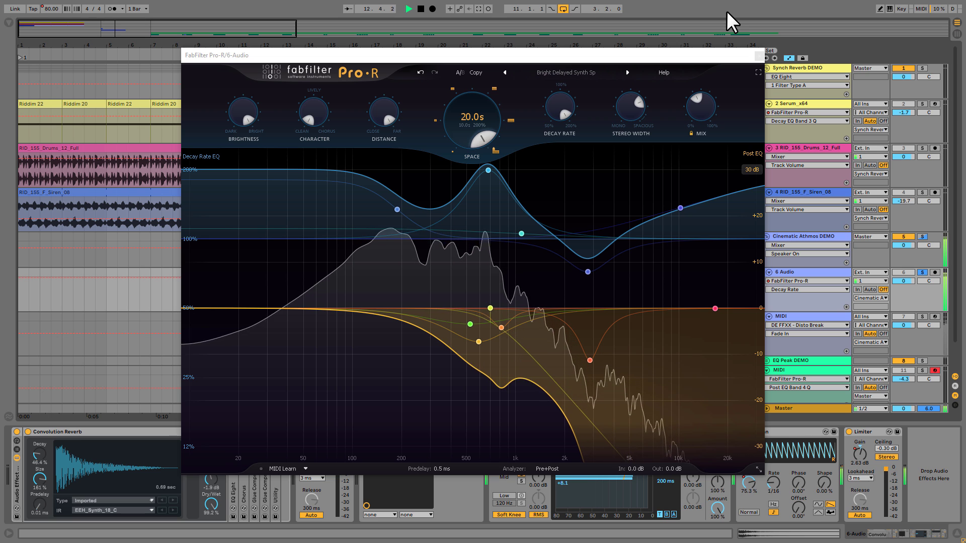
# Replay the section with the reverb window closed and display the automation of Auto Pan Amount and Pro-R's Post EQ Band 2 Frequency.
pyautogui.click(757, 56)
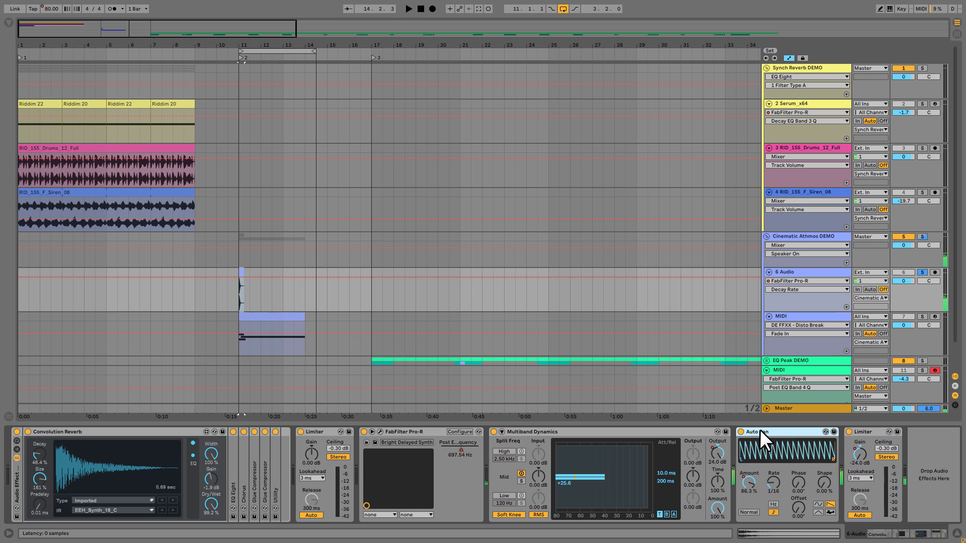
pyautogui.press('space')
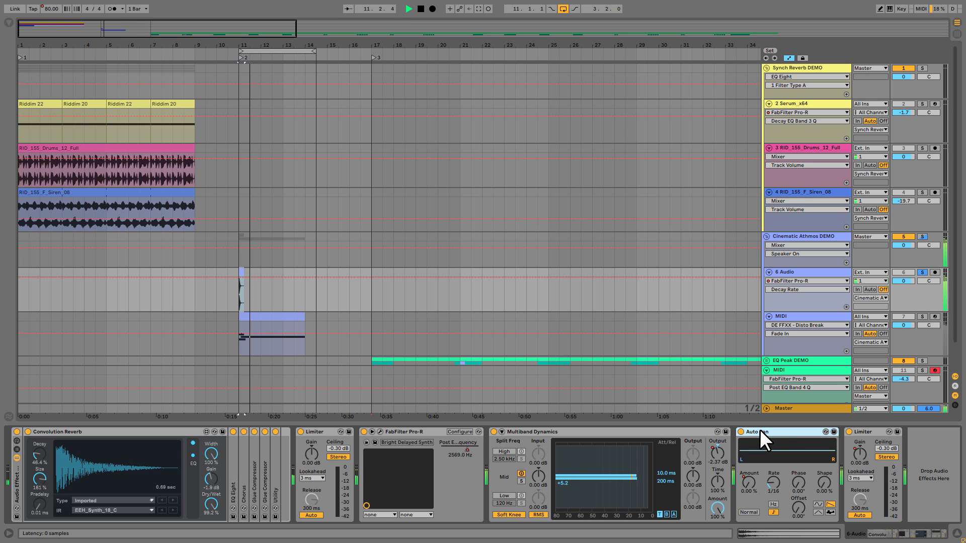
pyautogui.click(751, 481)
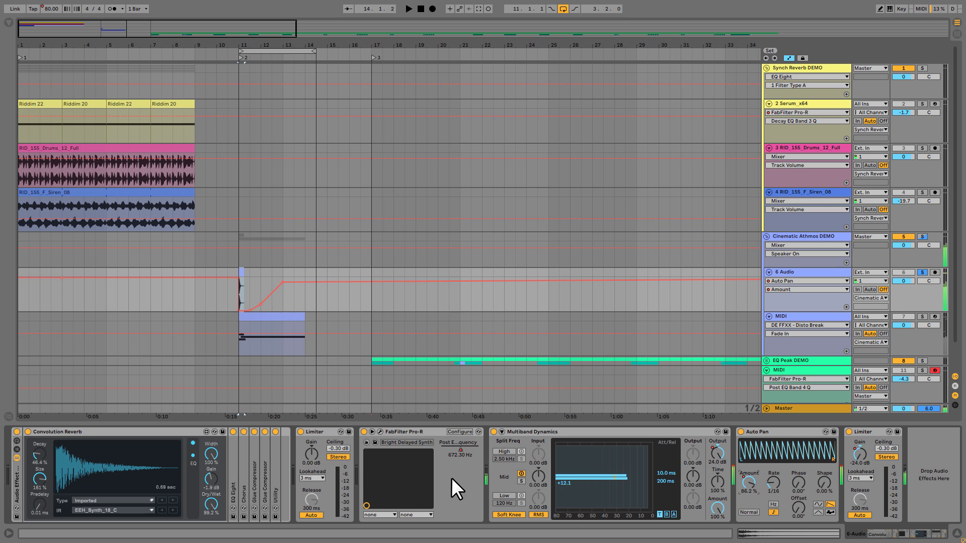
pyautogui.click(461, 448)
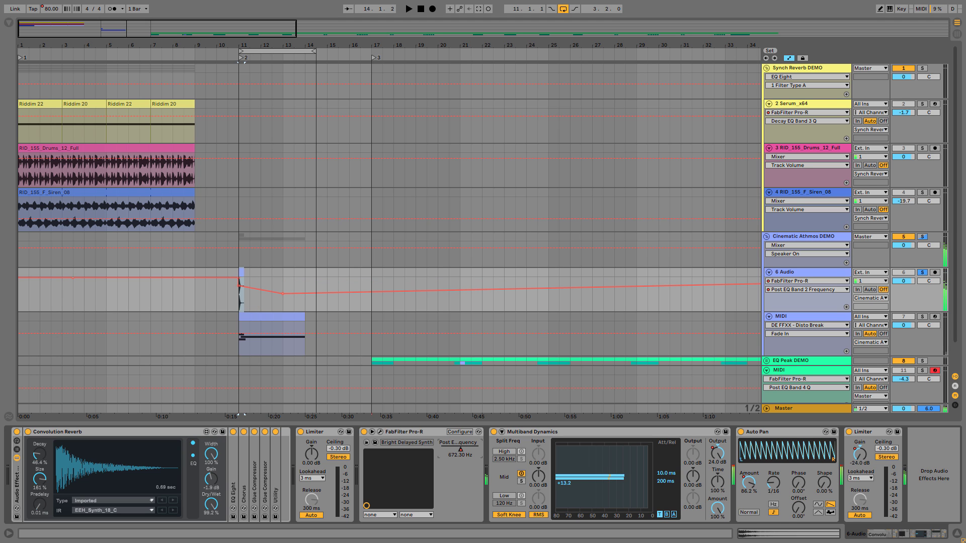
# Reopen the 6 Audio track's Pro-R window and examine the automated Post EQ Band 2 frequency sweep during playback.
pyautogui.click(381, 430)
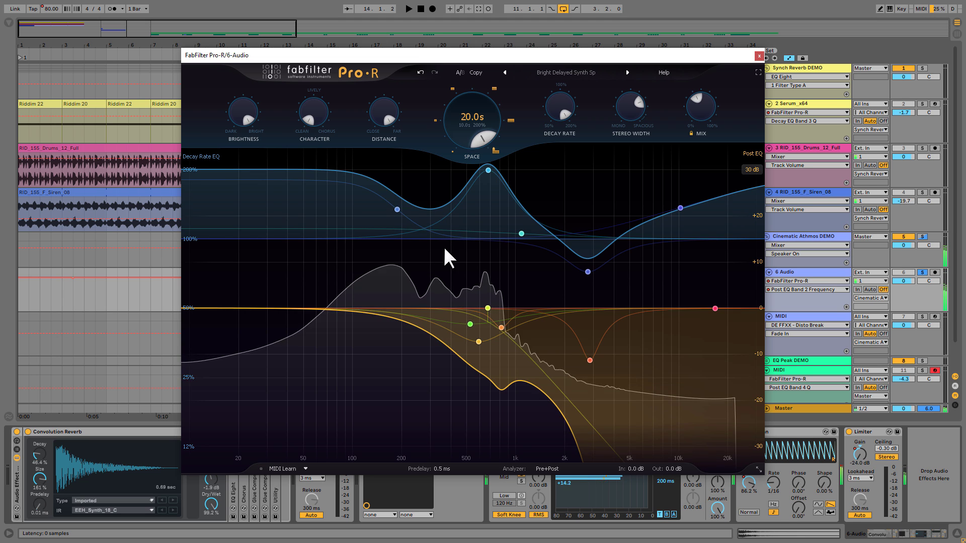
pyautogui.moveTo(422, 191)
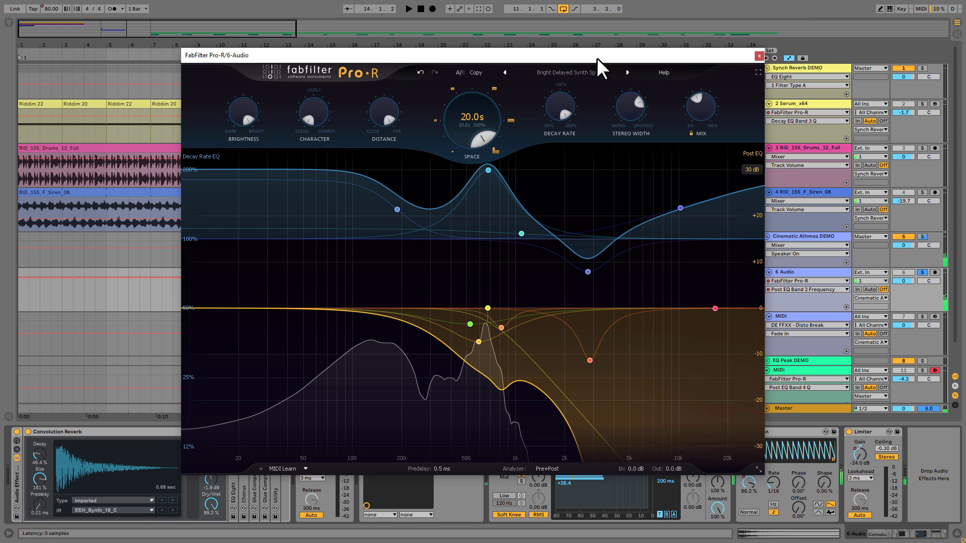
pyautogui.press('space')
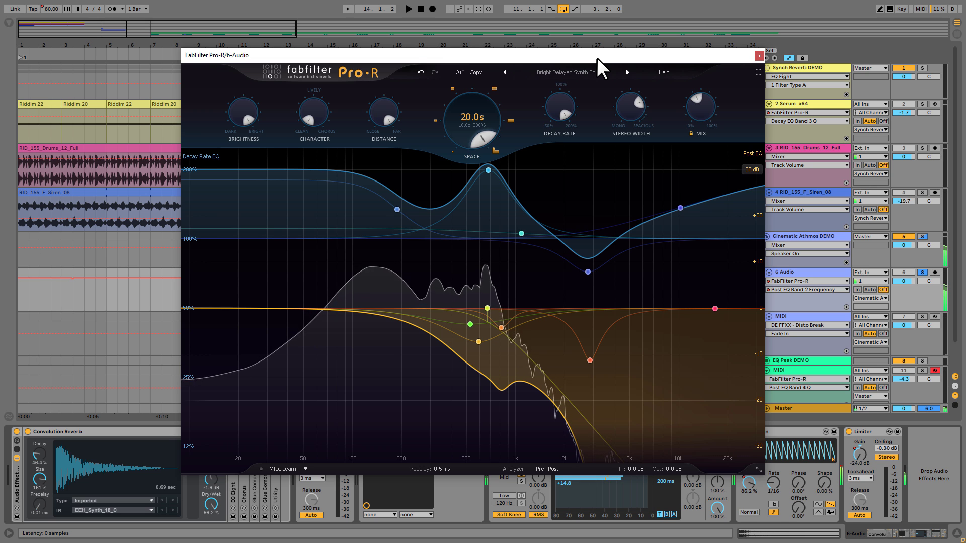
# Close the reverb window, solo the whole Cinematic Athmos DEMO group and play its section from 11.1.1.
pyautogui.click(760, 56)
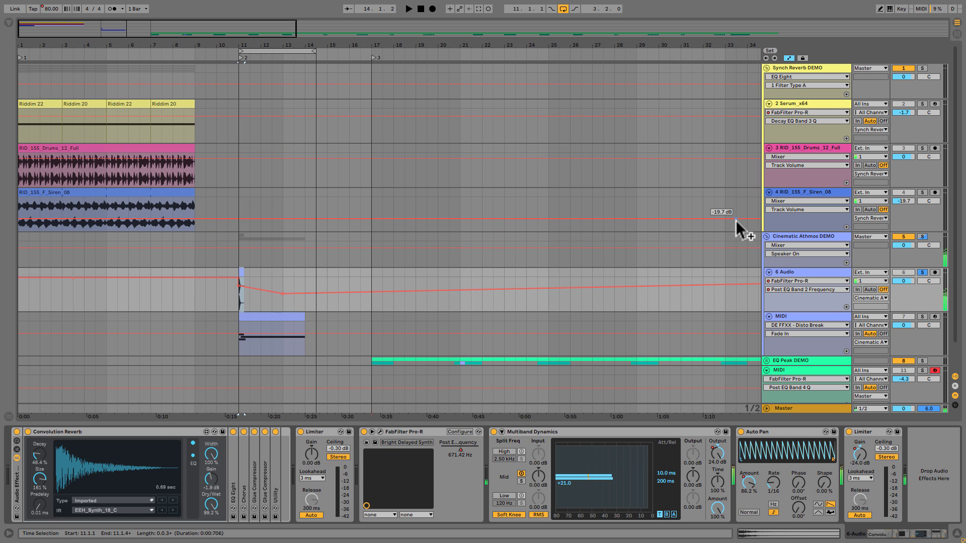
pyautogui.click(924, 237)
pyautogui.press('space')
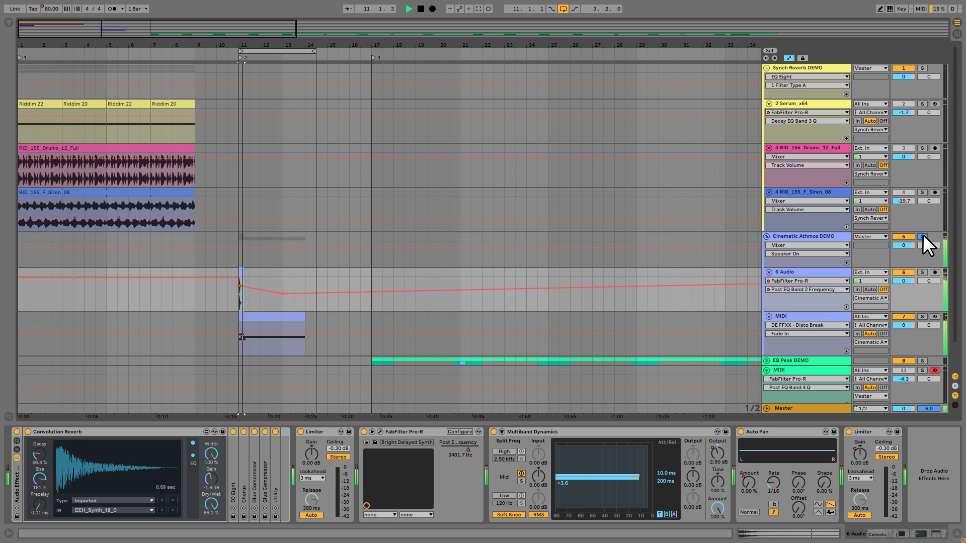